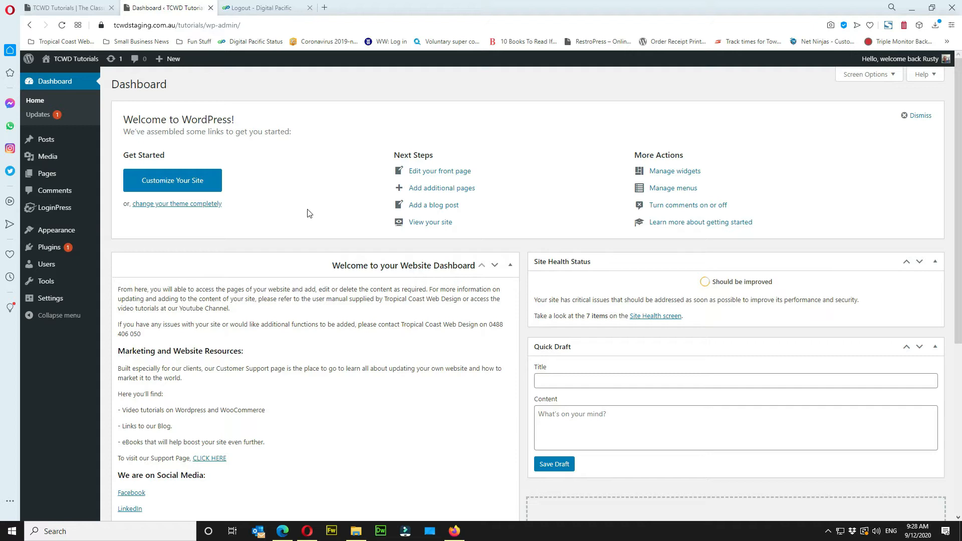
Open the "Mary had a little lamb" page for editing and add a Columns block below the text.
click(52, 175)
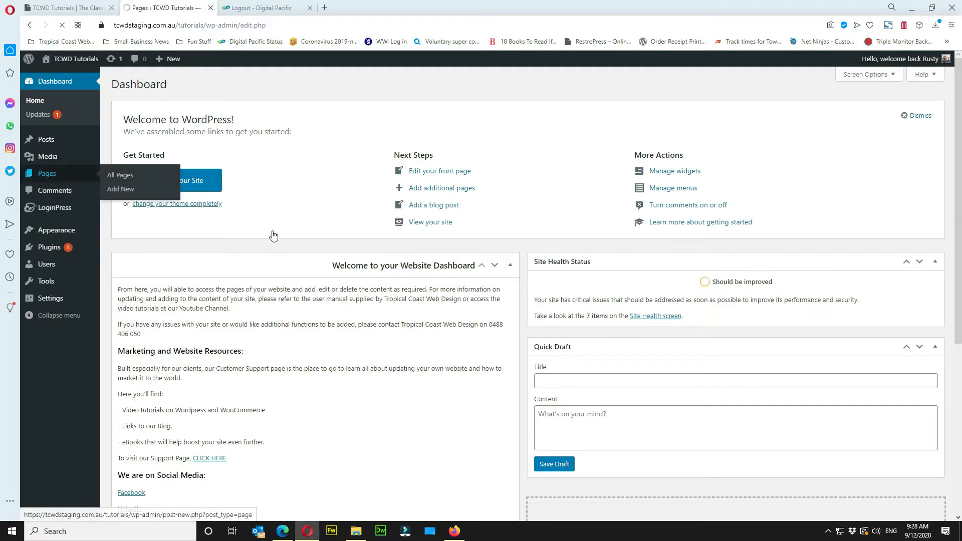
click(193, 218)
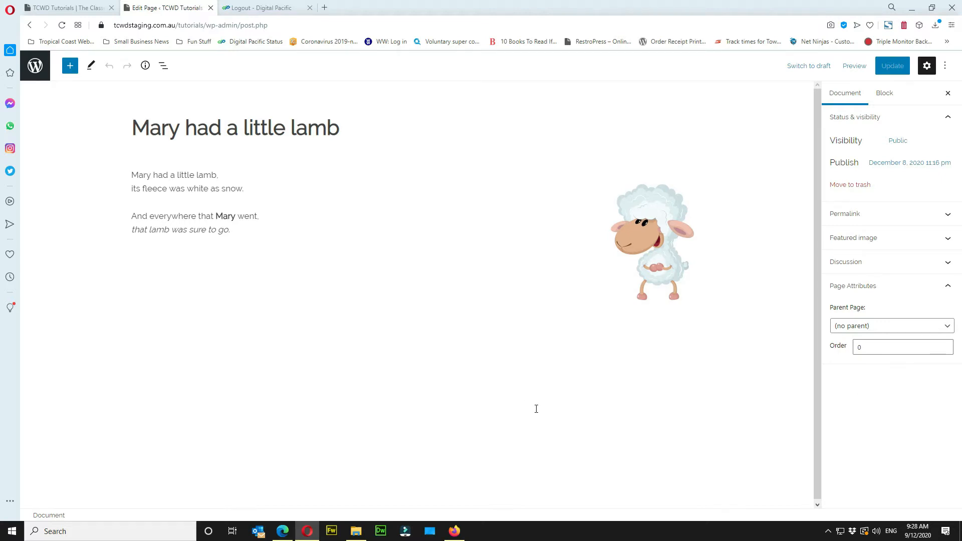
click(70, 71)
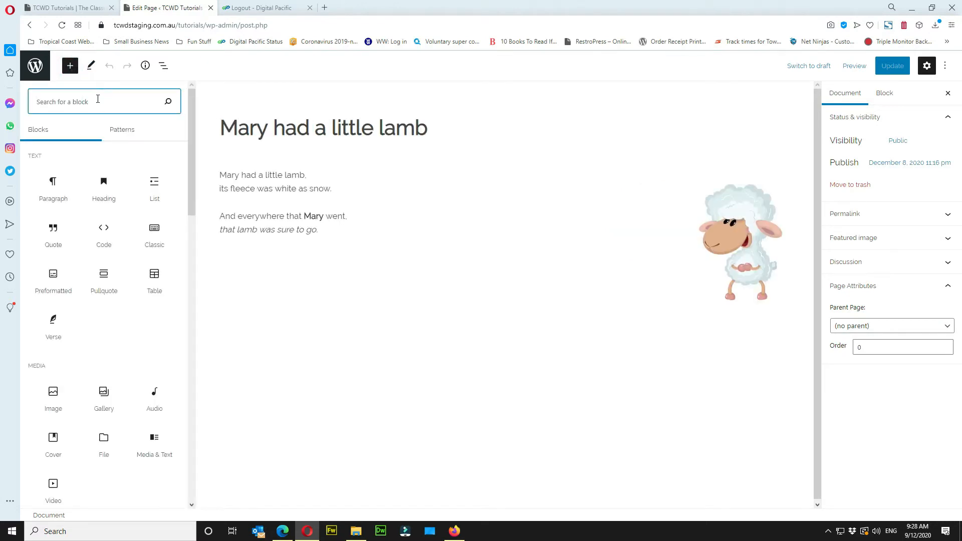
text(column)
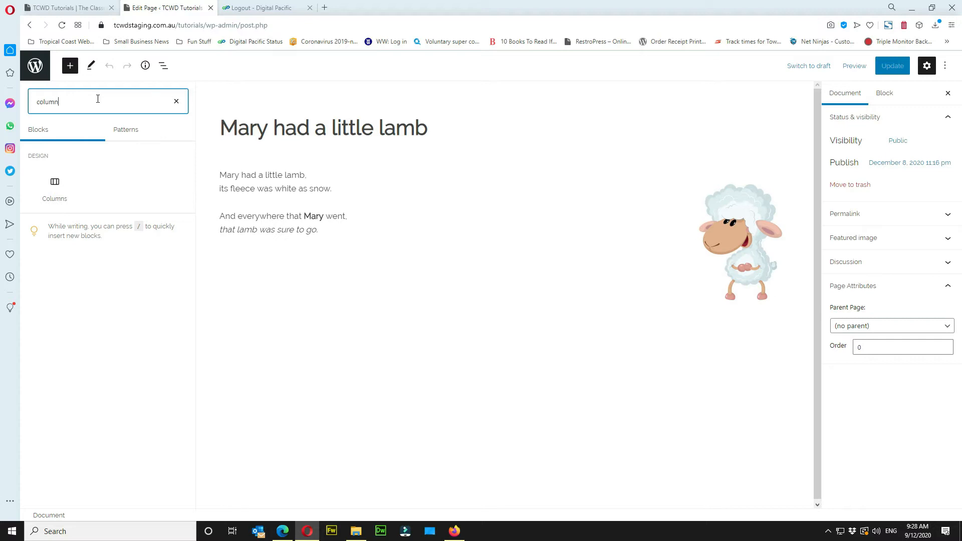
mouse_move(54, 199)
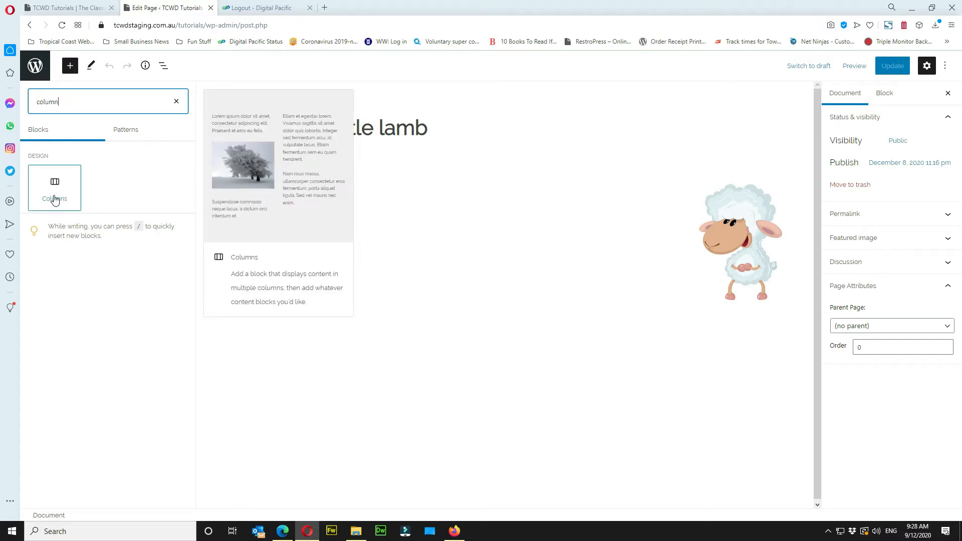
click(54, 200)
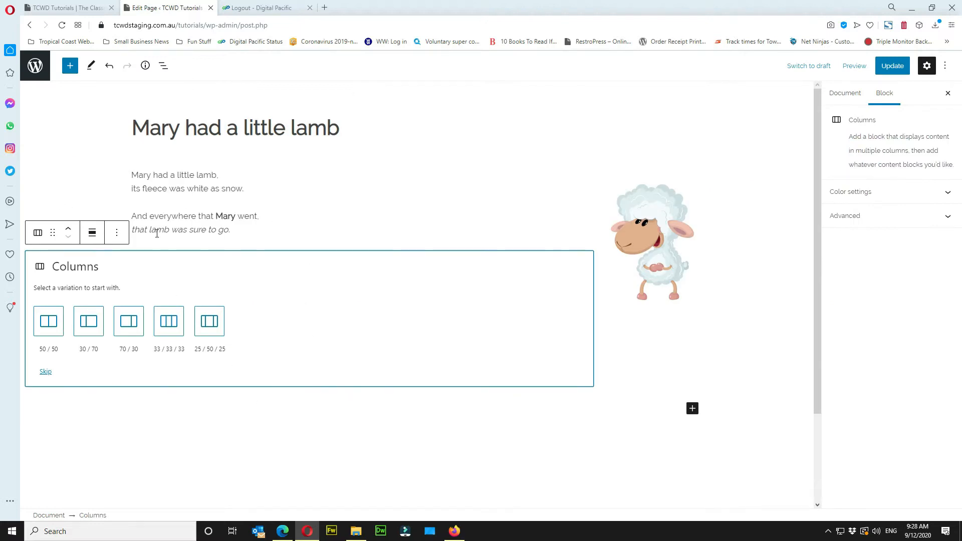
Remove the sheep image block beside the nursery rhyme text.
click(653, 230)
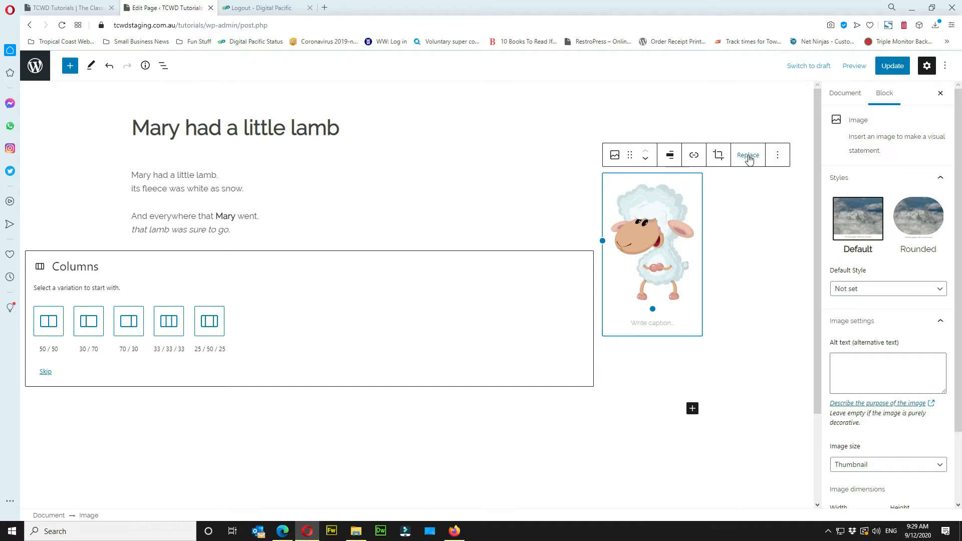
click(777, 155)
click(649, 231)
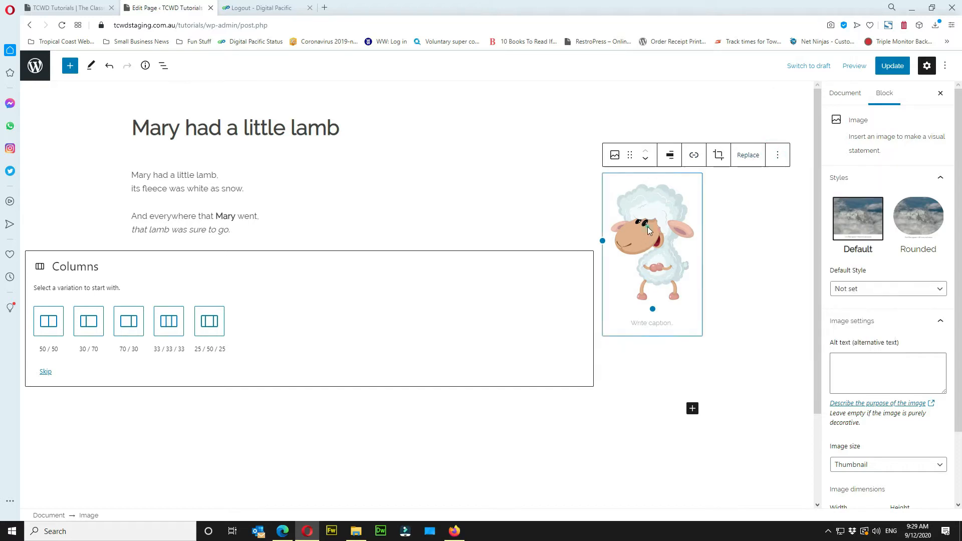
click(778, 157)
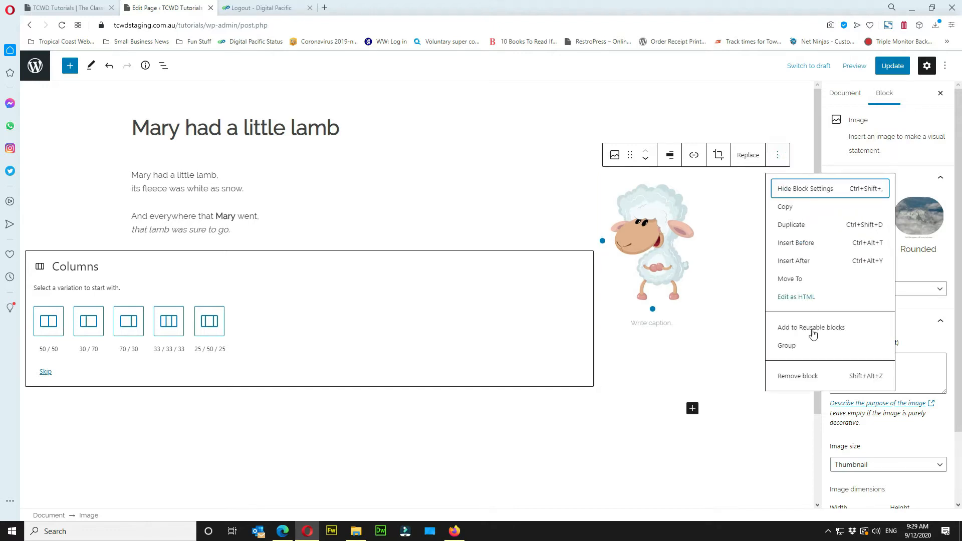
click(802, 379)
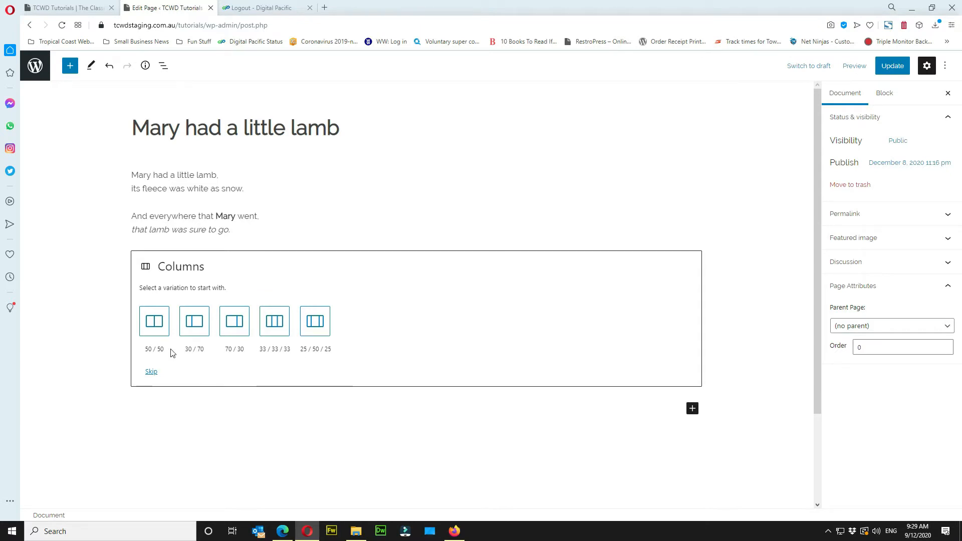
Give the Columns block the 33 / 33 / 33 layout and upload the hero1 picture as an image block in the first column.
click(274, 322)
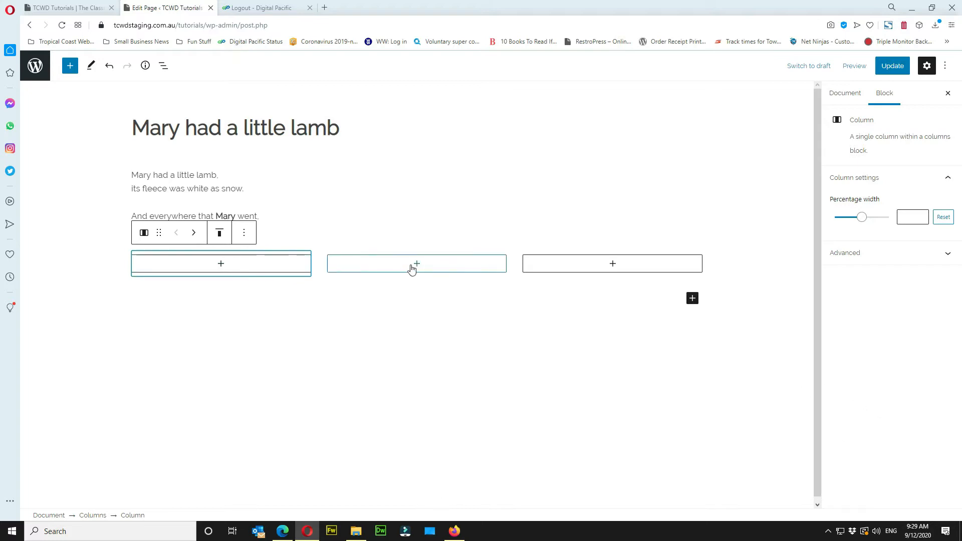
click(221, 264)
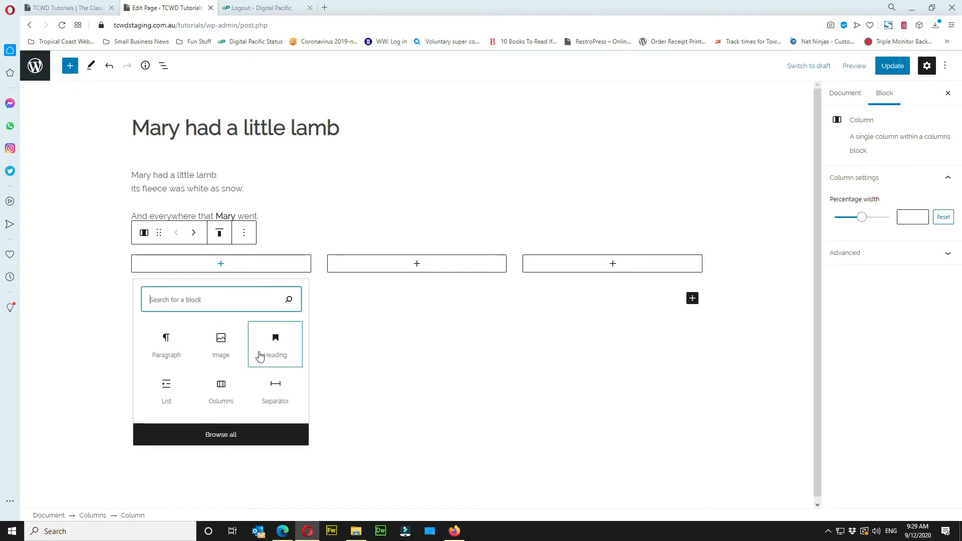
click(220, 349)
click(146, 339)
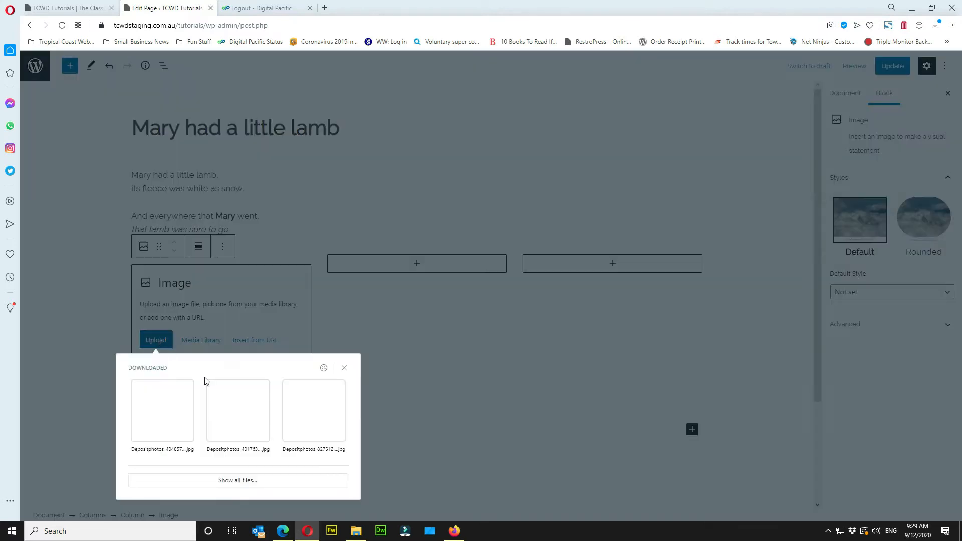
click(242, 482)
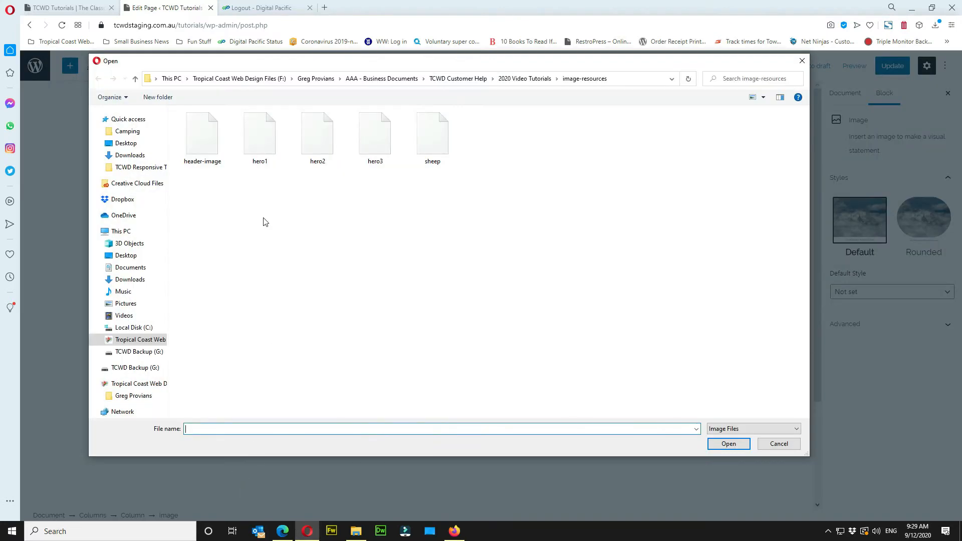
click(260, 137)
click(728, 444)
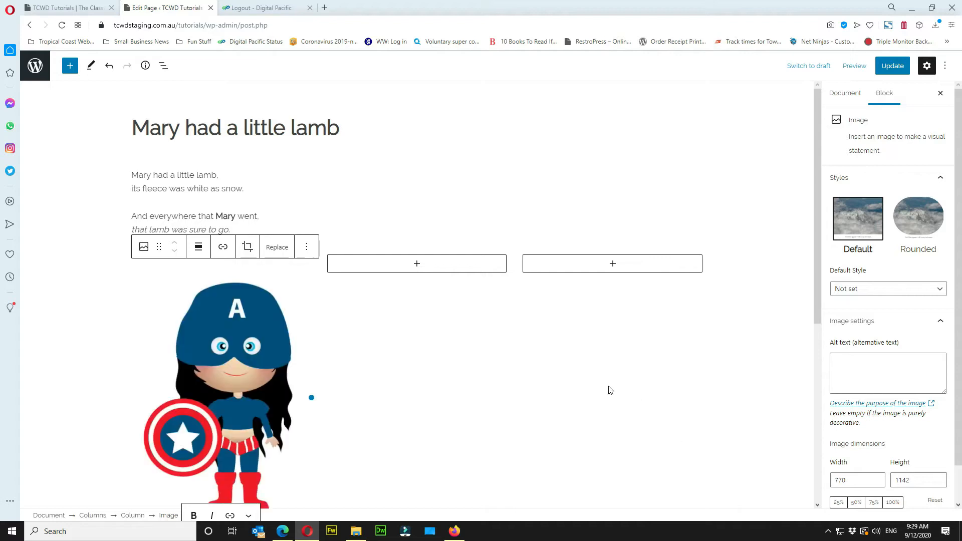
Add an image block to the middle column and upload the hero2 picture into it.
click(409, 255)
click(416, 264)
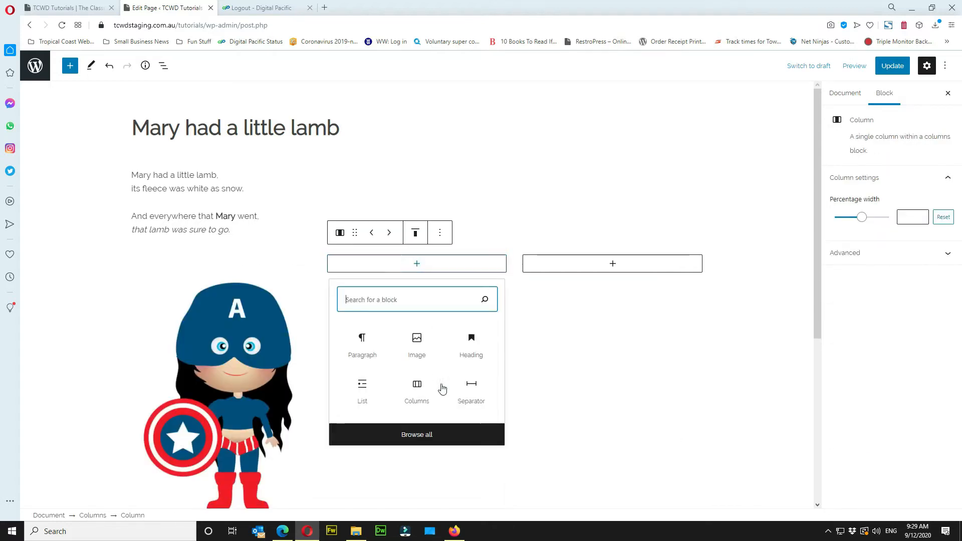
click(419, 349)
click(352, 341)
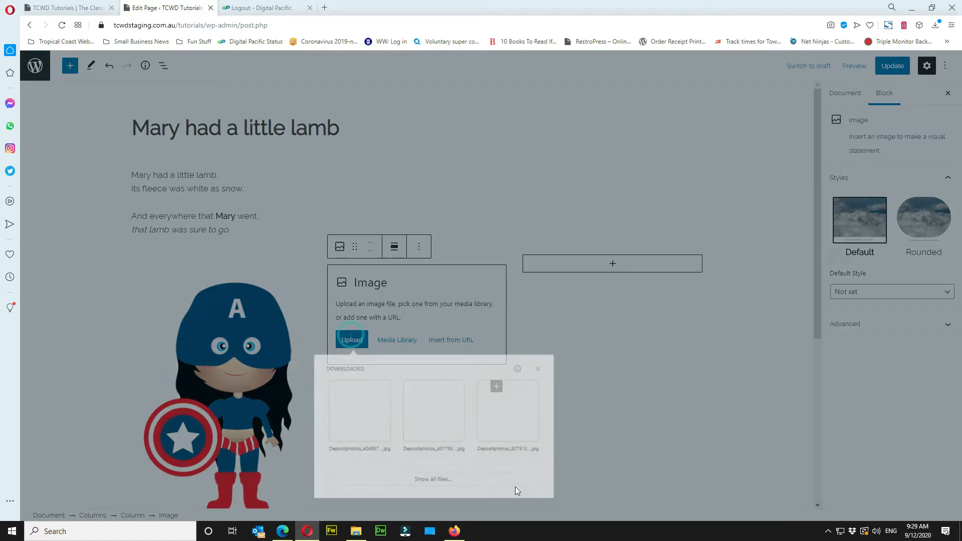
click(441, 481)
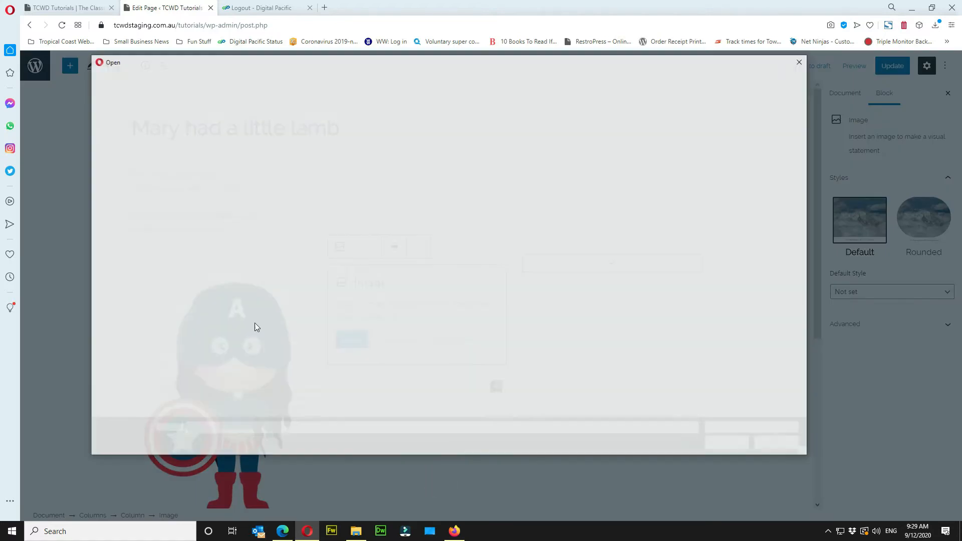
click(317, 134)
click(723, 448)
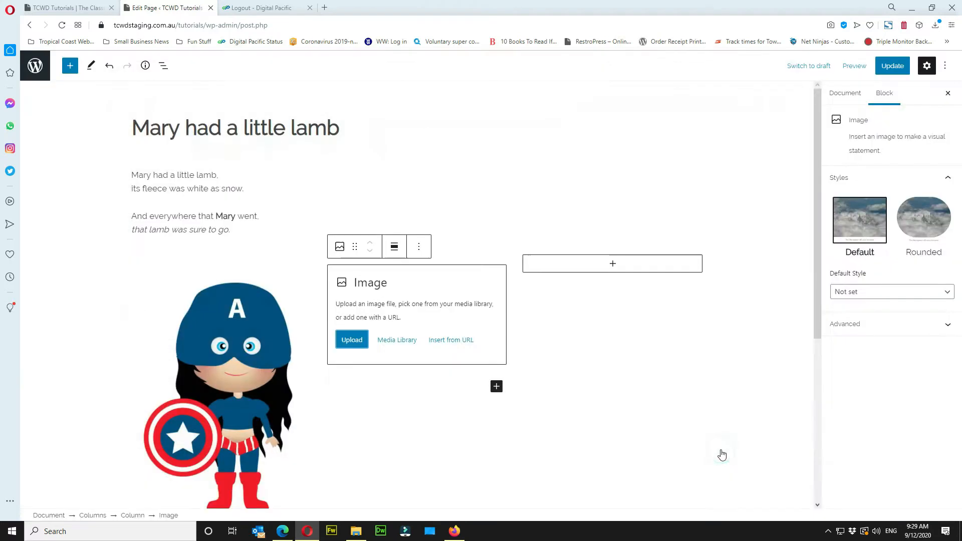
Add an image block to the third column and upload the hero3 picture into it.
click(612, 268)
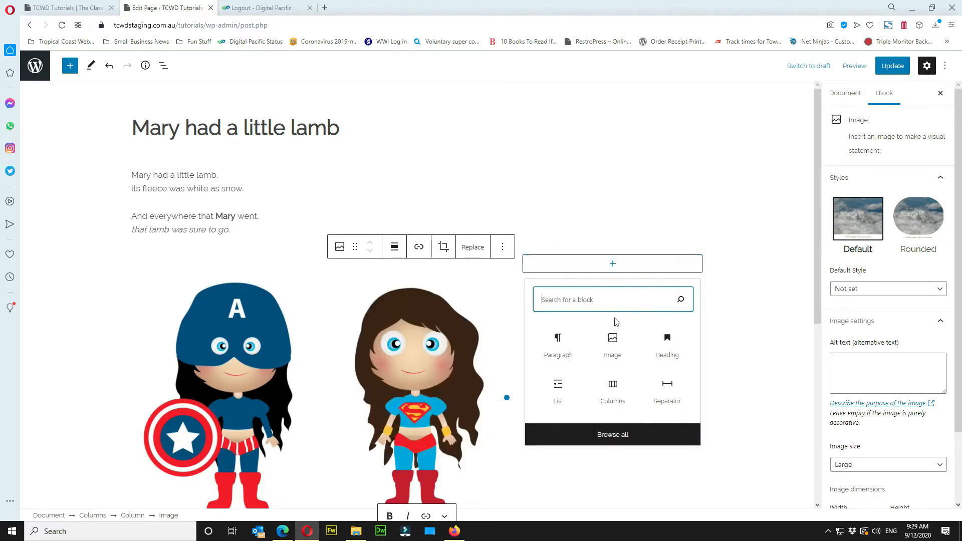
click(613, 345)
click(544, 342)
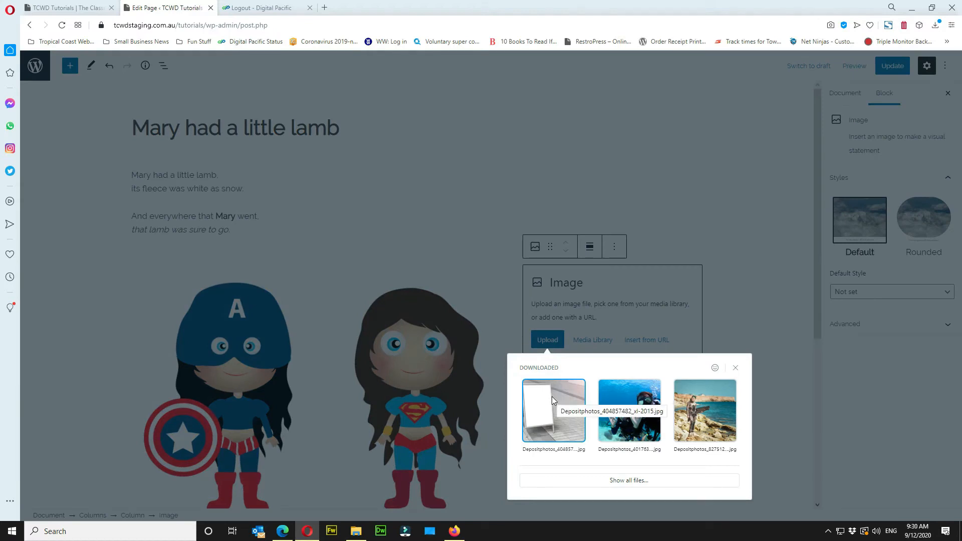
click(651, 481)
click(375, 133)
click(732, 445)
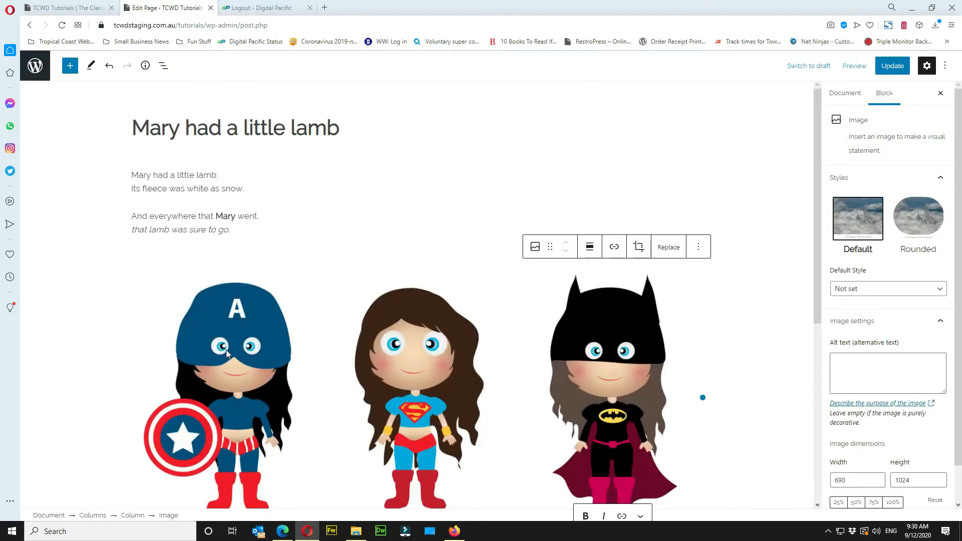
Scale each of the three hero images down to 25%.
click(269, 365)
scroll(860, 446, down, 2)
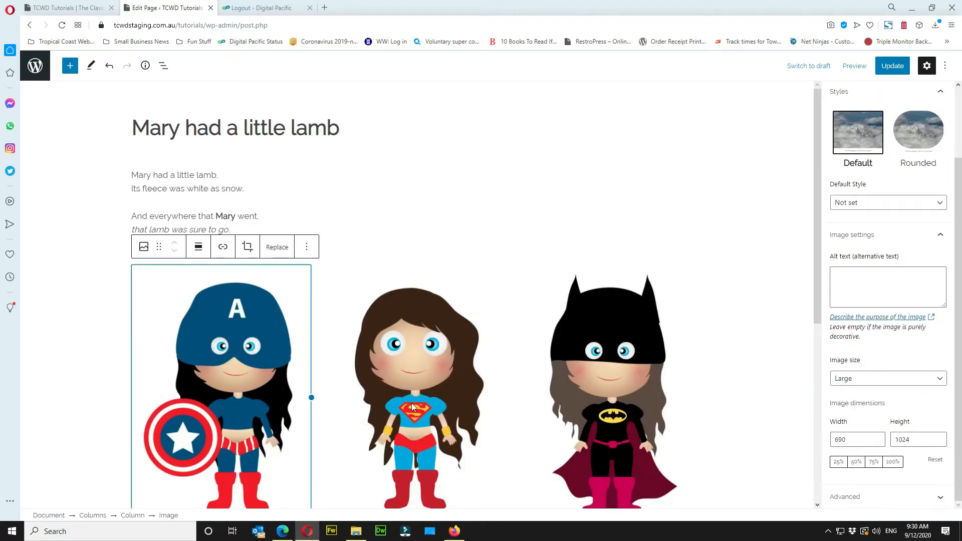
click(857, 462)
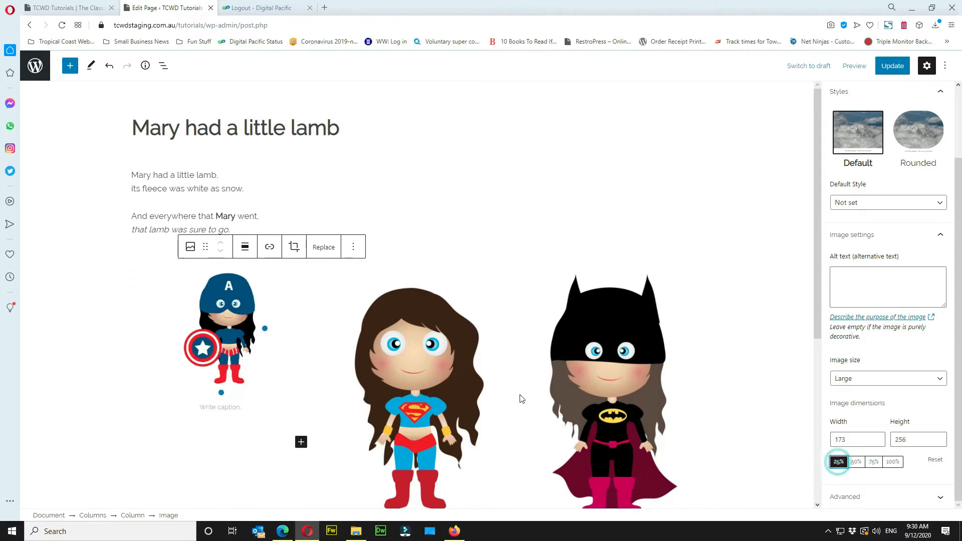
click(429, 361)
click(838, 463)
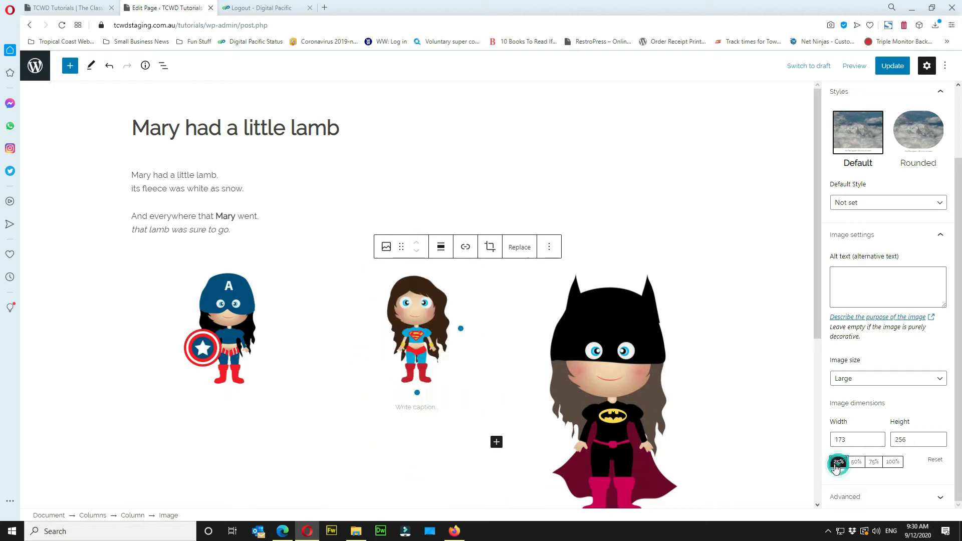
click(615, 374)
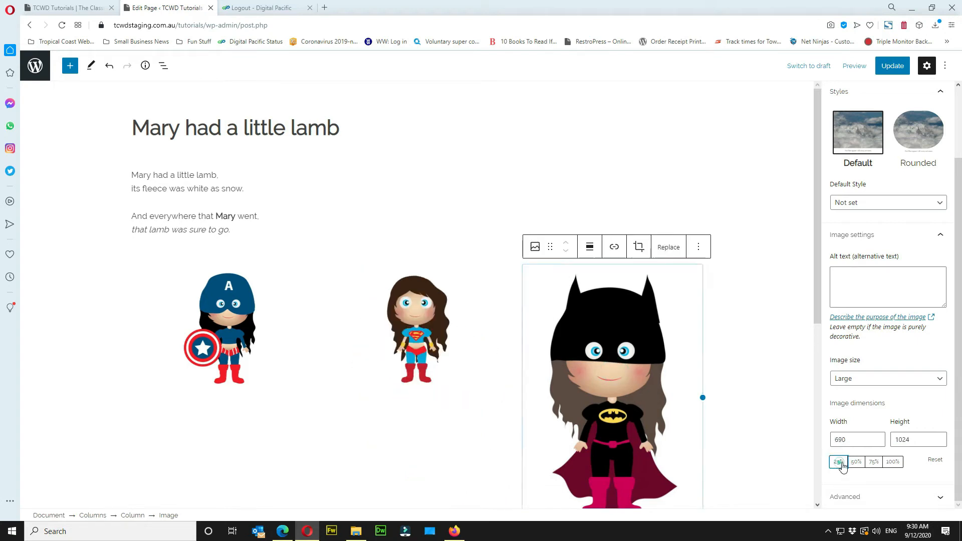
click(839, 462)
Align all three hero images to the center of their columns.
click(230, 328)
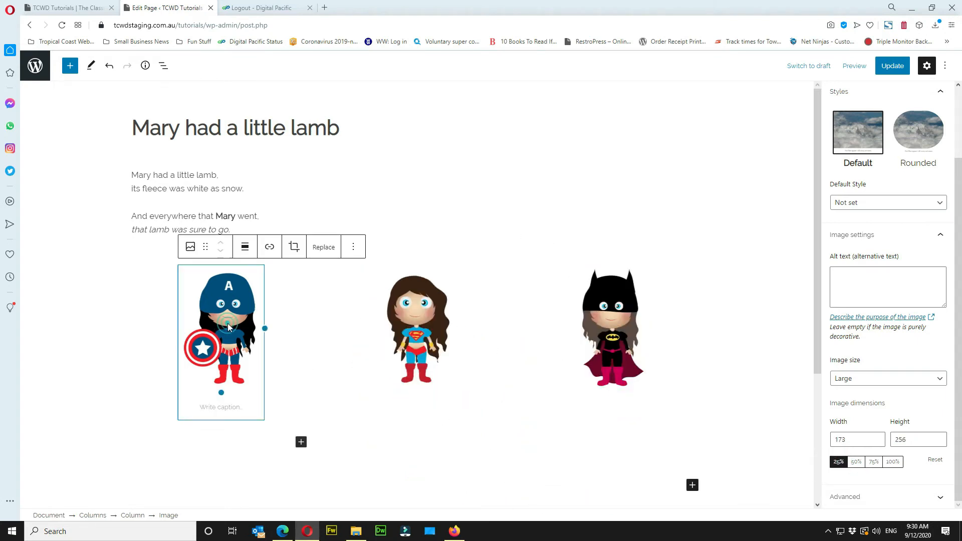
click(410, 325)
click(599, 323)
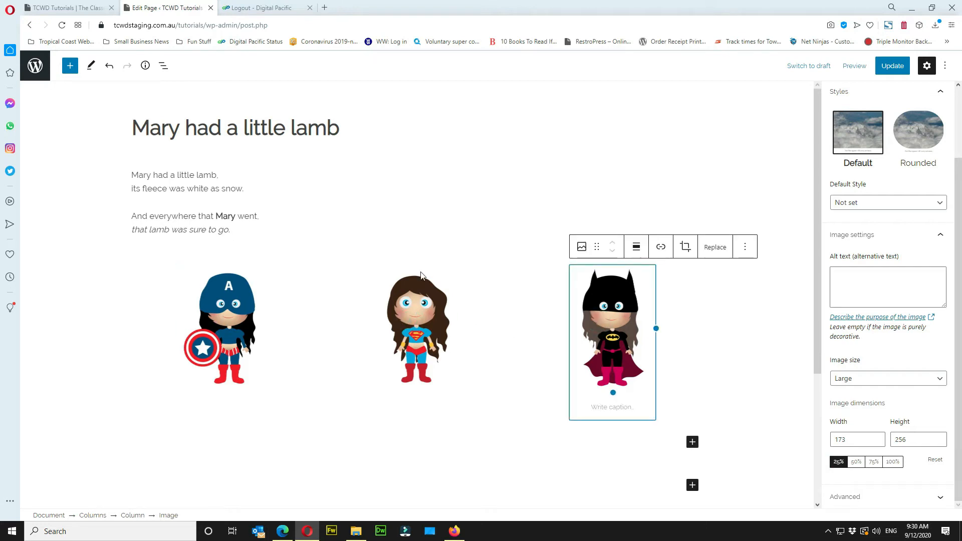
click(640, 253)
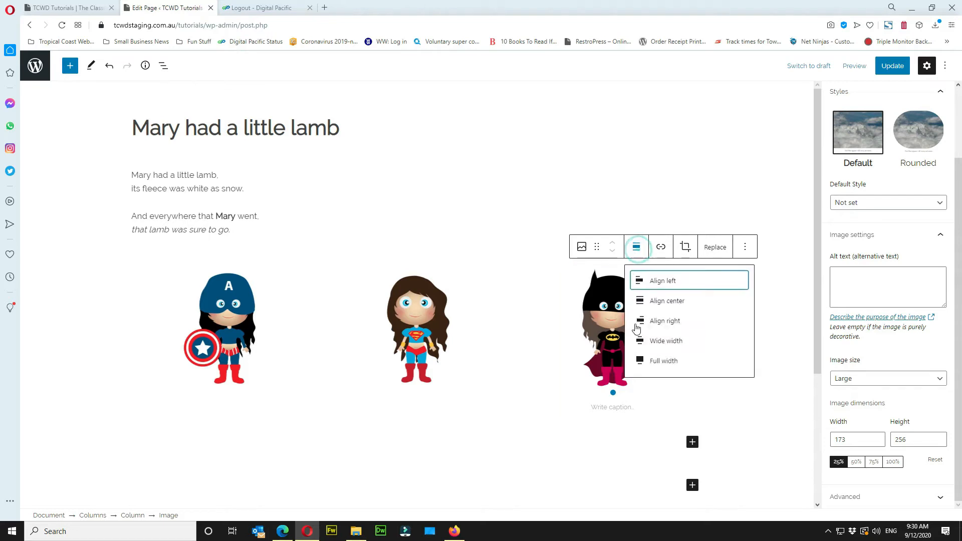
click(664, 301)
click(410, 323)
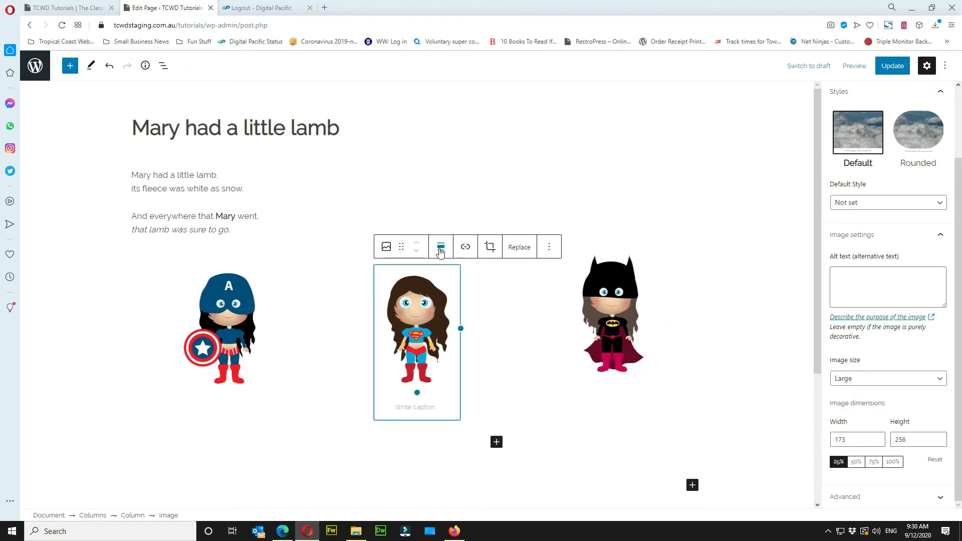
click(441, 247)
click(465, 299)
click(240, 301)
click(245, 246)
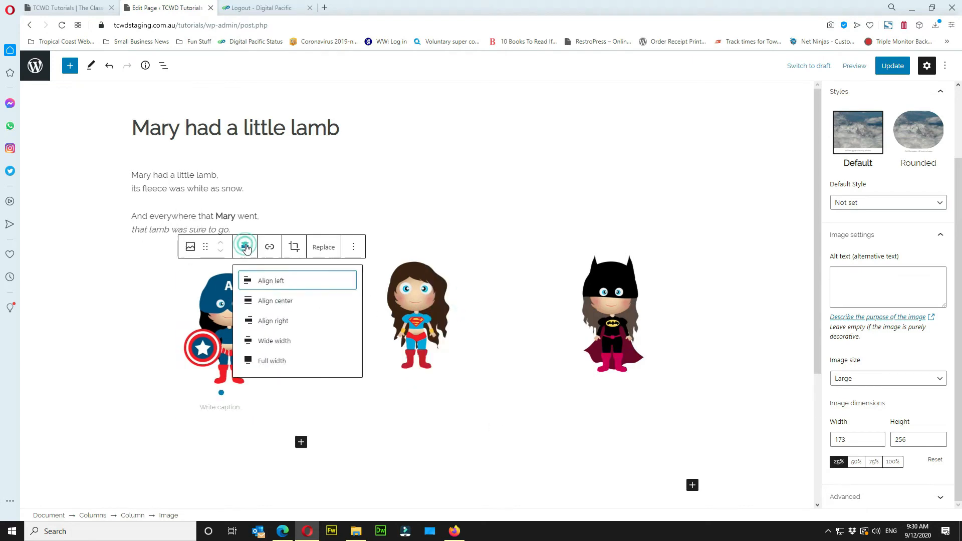
click(275, 301)
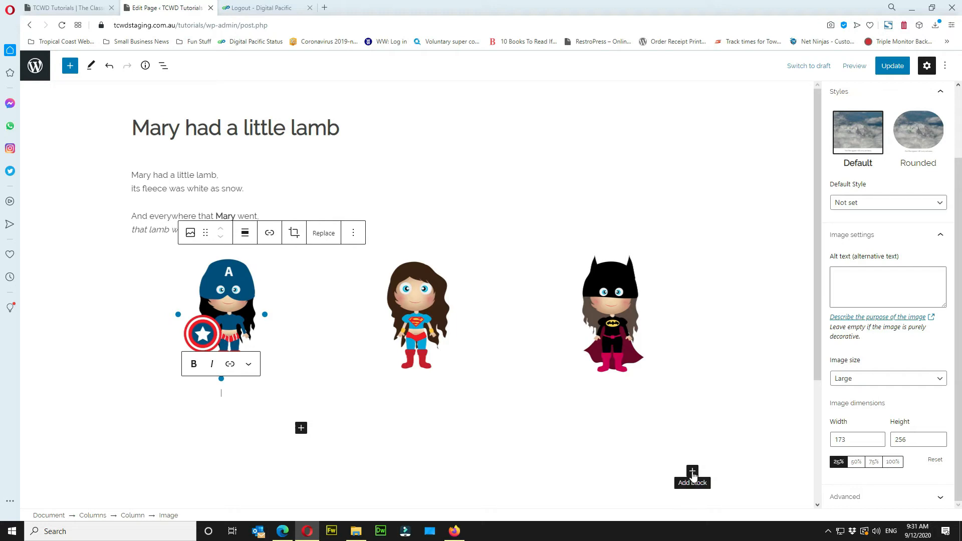
Add a Heading block below the columns with the text "This is a new section".
click(693, 472)
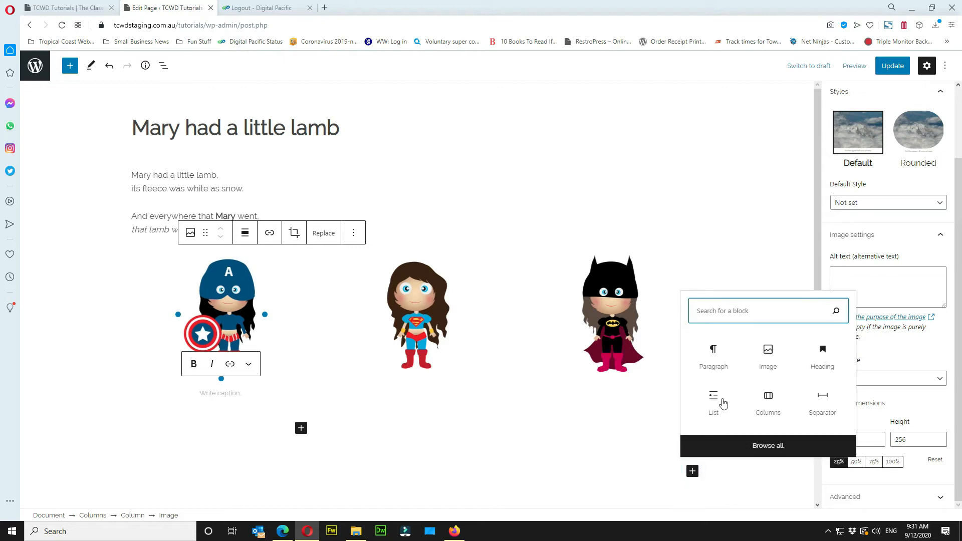
click(818, 354)
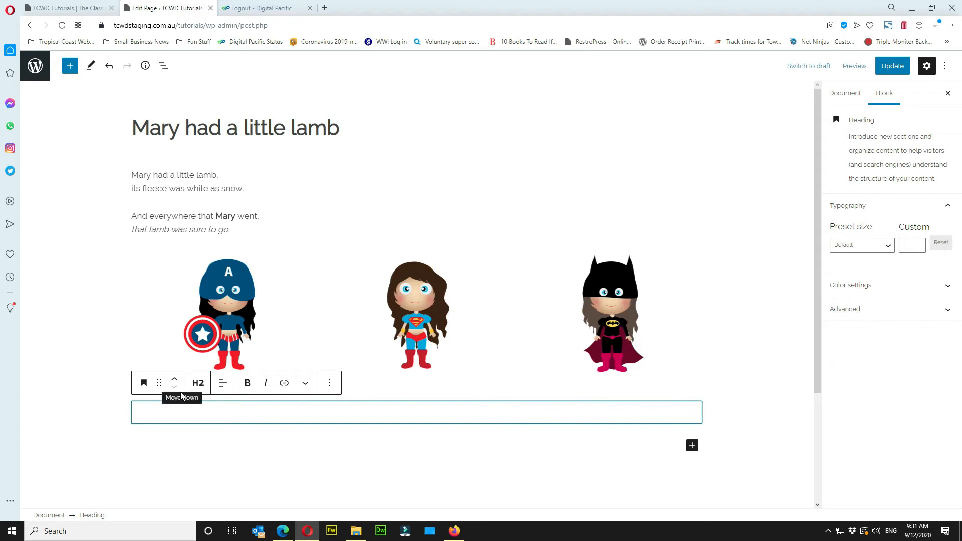
click(162, 409)
text(This is a new section)
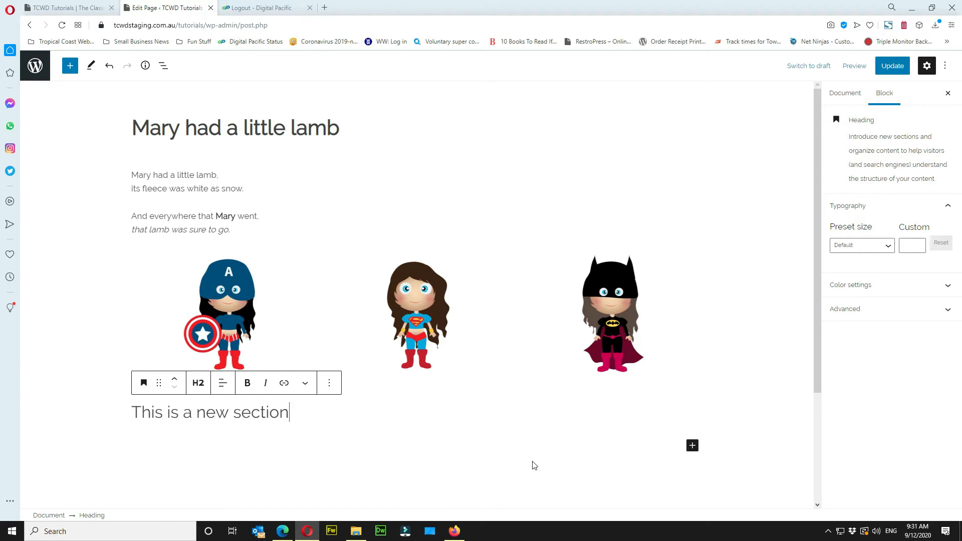
Add a List block below the "This is a new section" heading, try numbered formatting, and return it to bulleted.
click(693, 448)
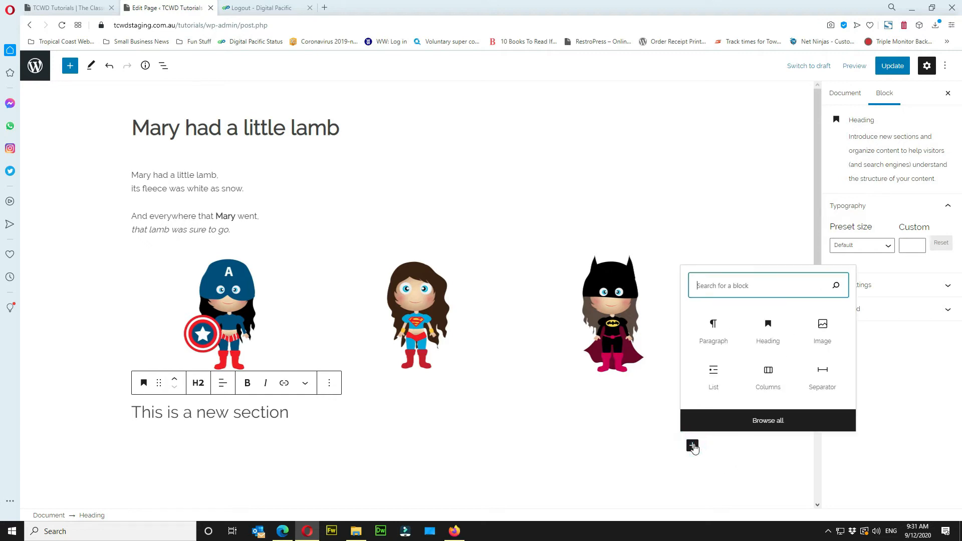
click(714, 376)
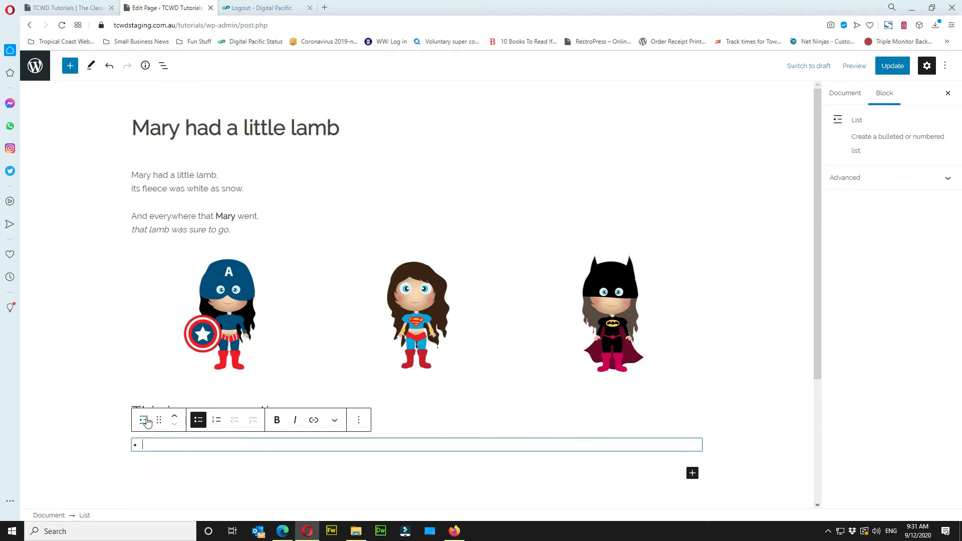
click(217, 420)
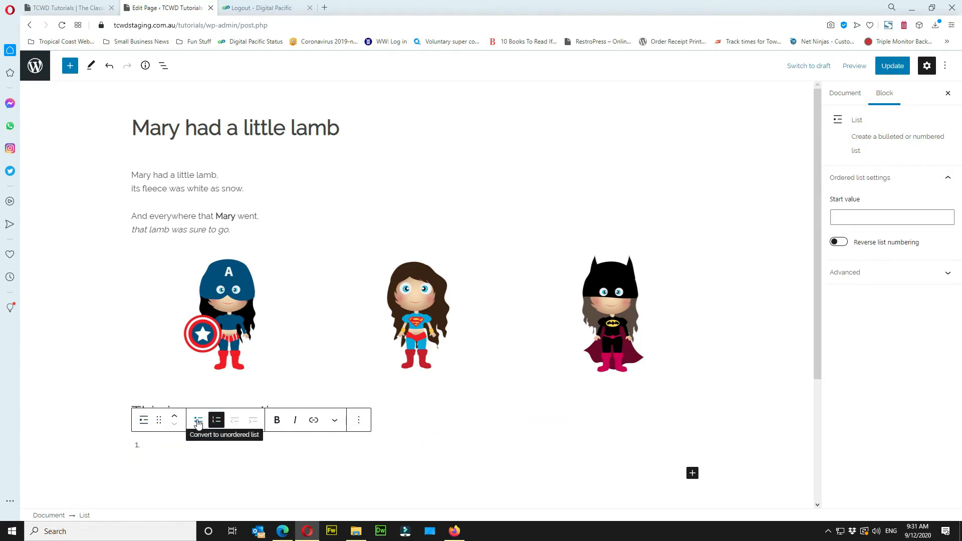
click(199, 420)
Fill the bulleted list with three items: "Option One", "Option Two" and "Option Three".
text(OPtion)
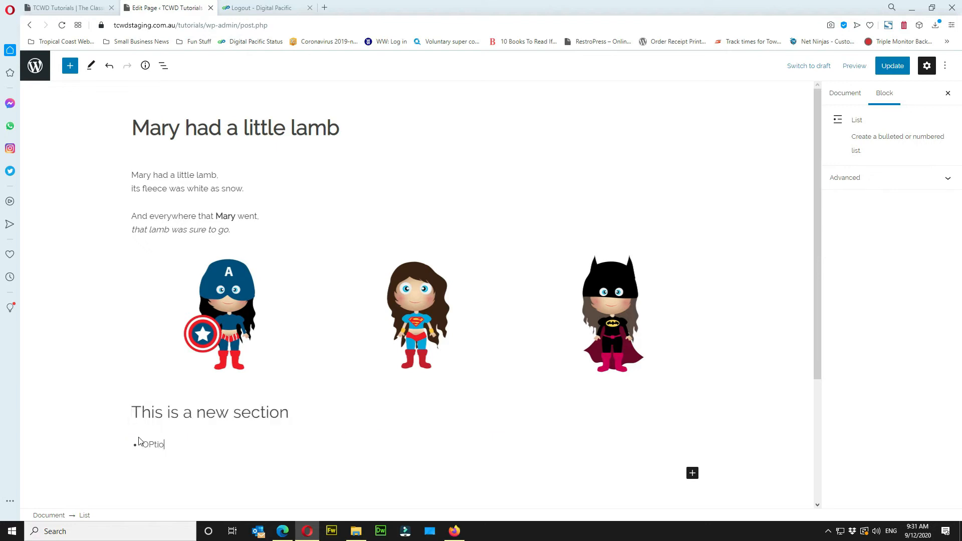
key(BackSpace)
key(BackSpace)
key(BackSpace)
key(BackSpace)
text(ion ONe)
key(Return)
text(Option Tw)
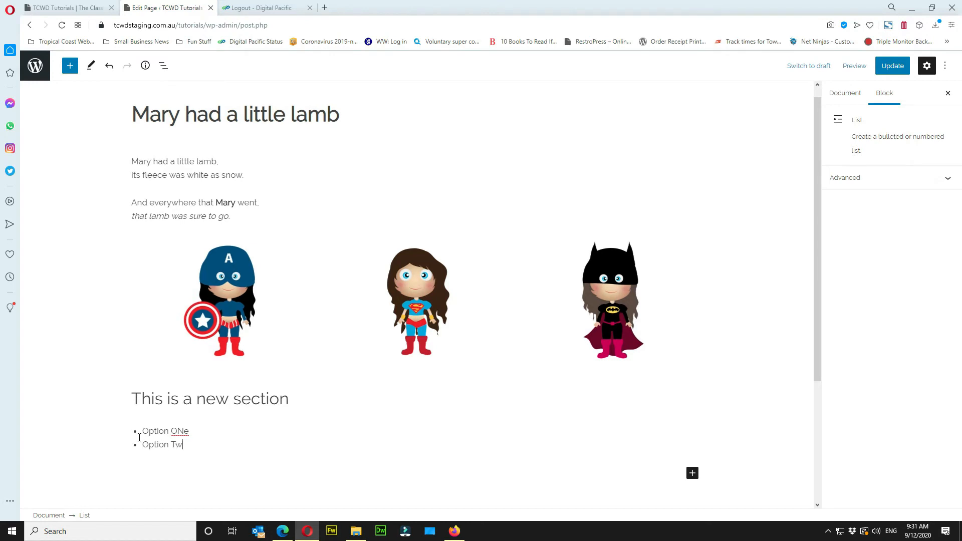
text(o)
key(Return)
text(Optio)
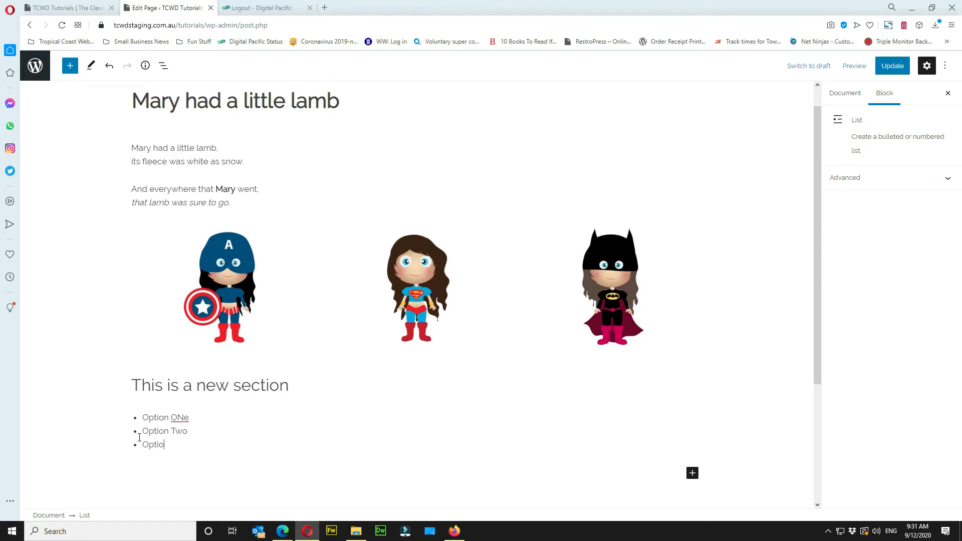
text(n Three)
key(BackSpace)
text(n)
click(201, 445)
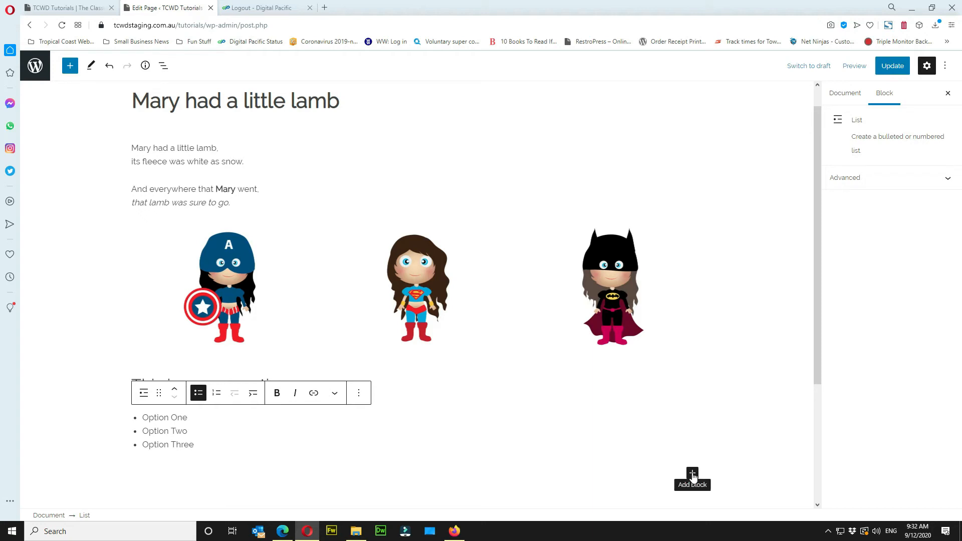
Add a Paragraph block below the list with the text "Start typing" and end the paragraph.
click(692, 475)
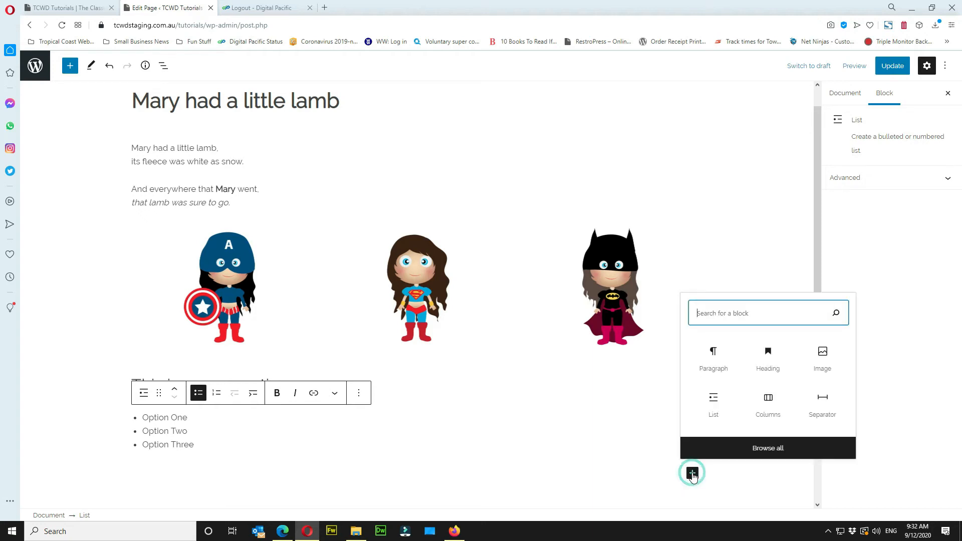
click(714, 370)
text(St)
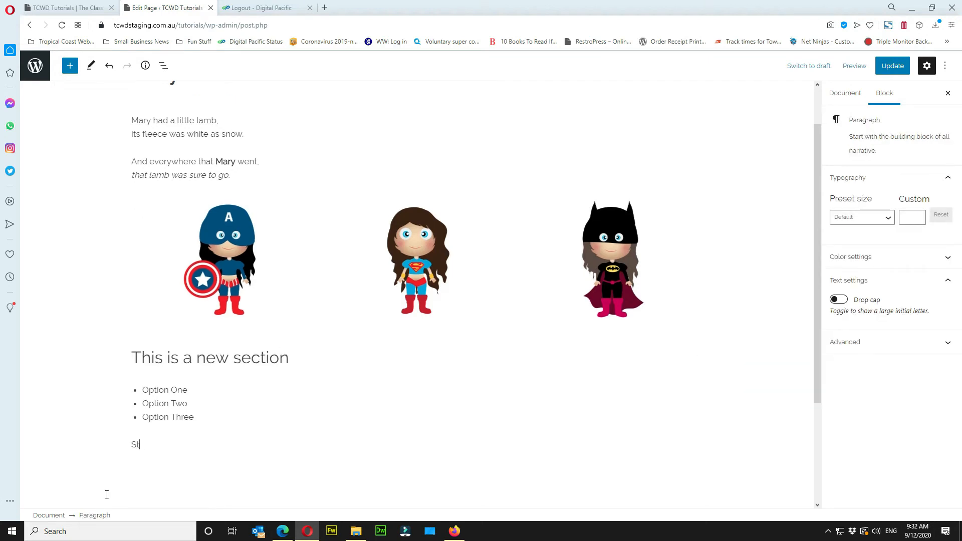
text(art typing)
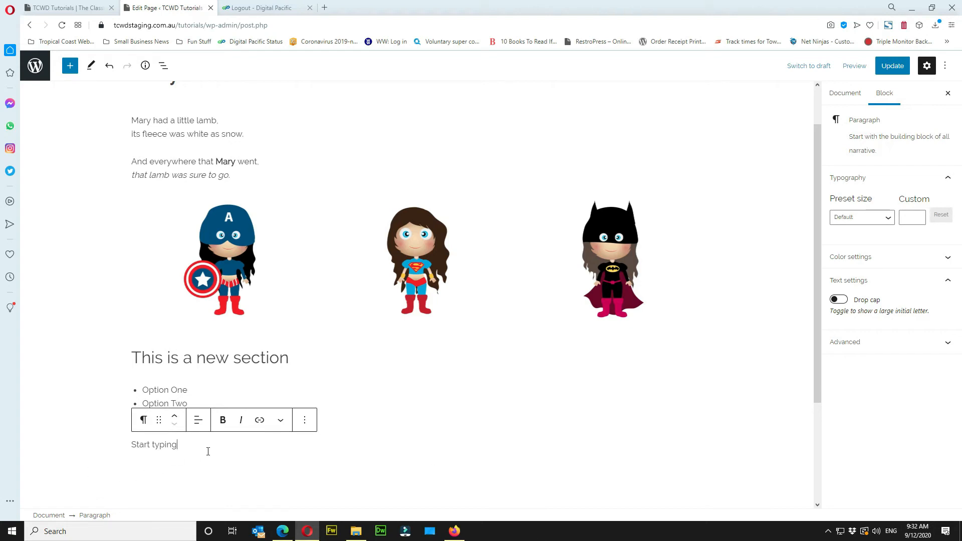
key(Return)
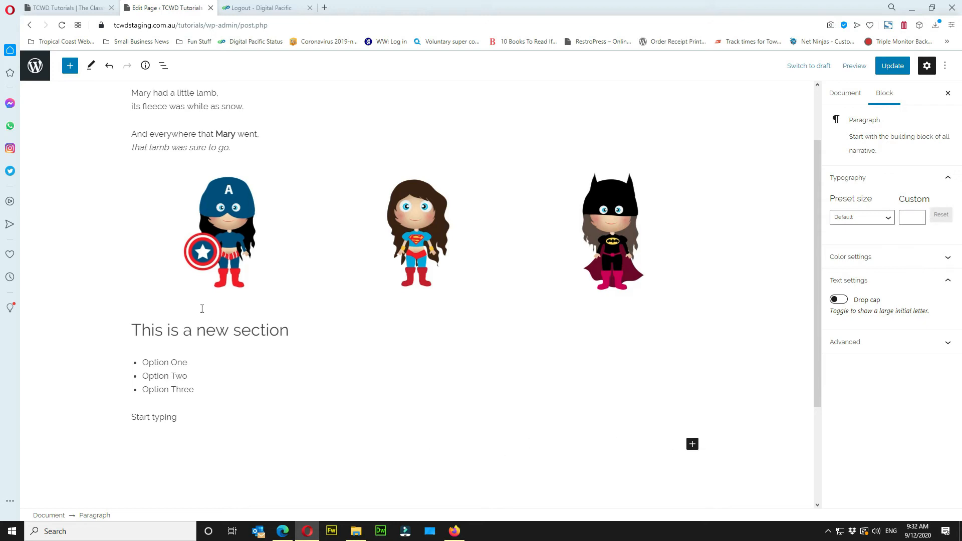
Insert a File block below the "Start typing" paragraph and upload the Week 6 Newsletter PDF into it.
click(693, 444)
click(715, 285)
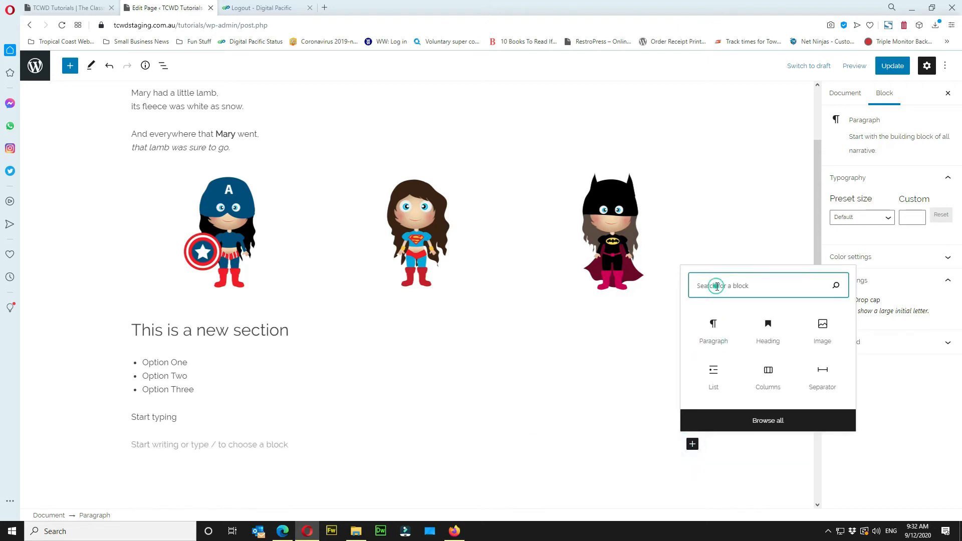
text(fil)
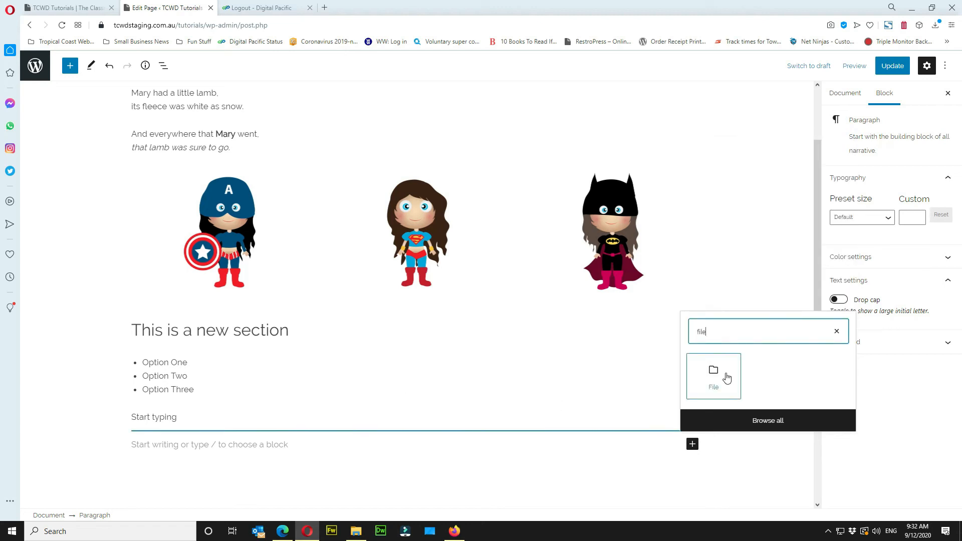
text(e)
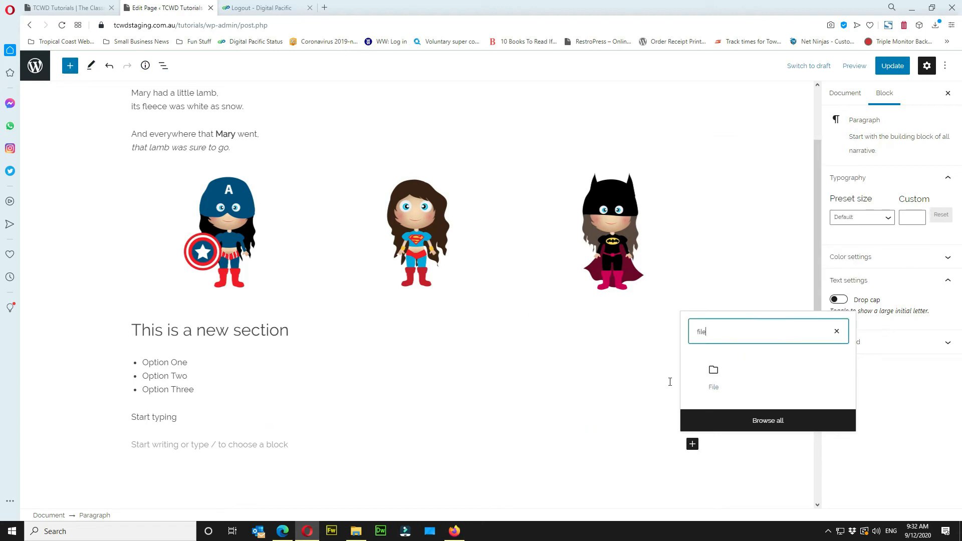
click(713, 377)
click(156, 476)
click(223, 442)
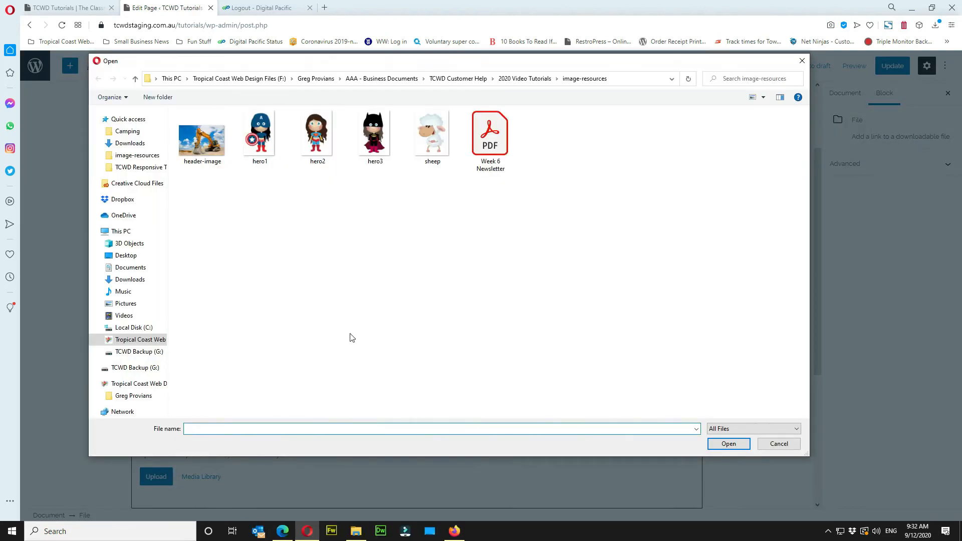
click(494, 137)
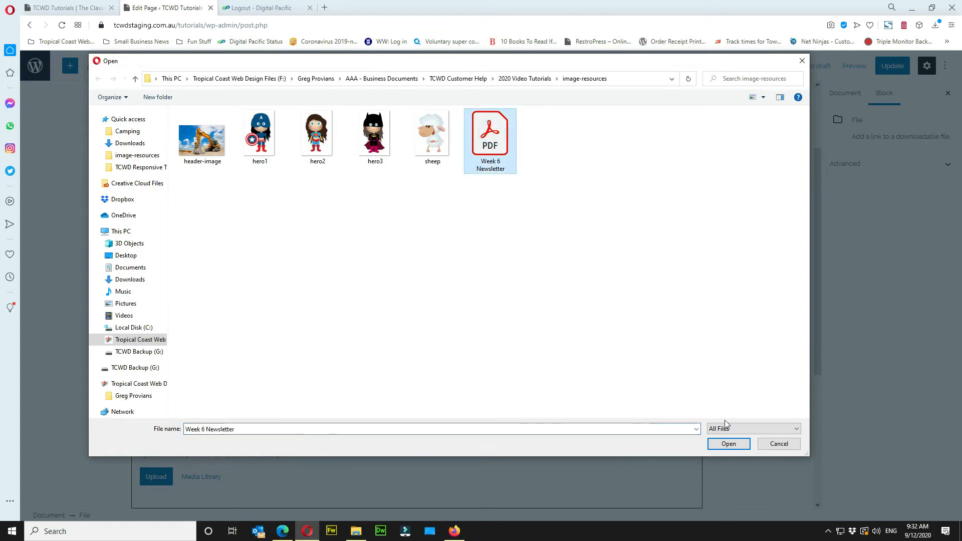
click(727, 445)
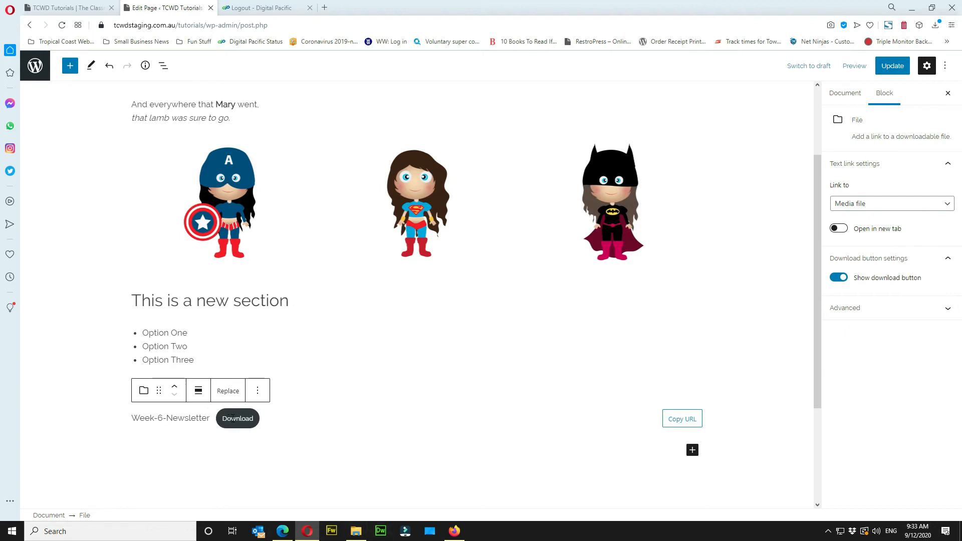
Insert "Download the newsletter for" in front of the file name in the File block's link text.
click(133, 420)
text(Download )
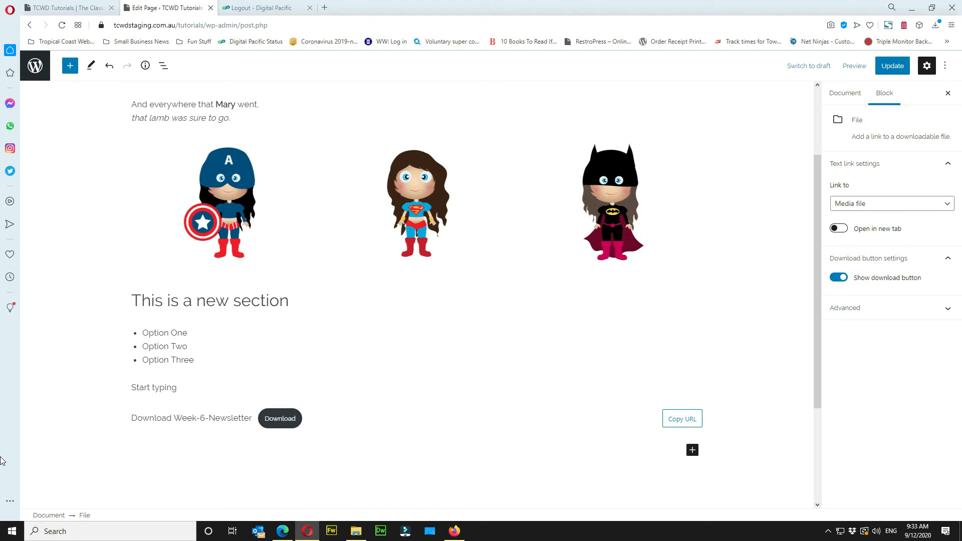
text(the newseltter)
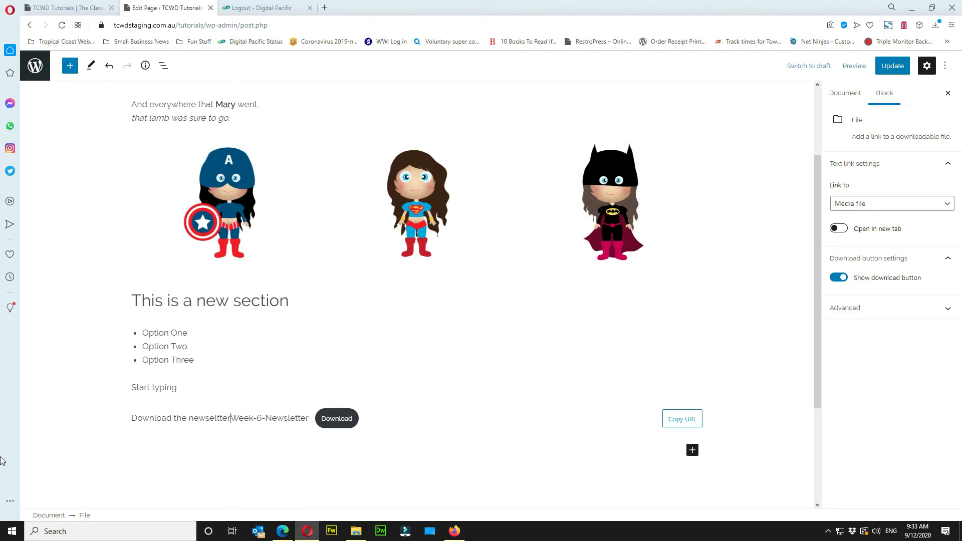
key(BackSpace)
key(BackSpace)
key(BackSpace)
key(BackSpace)
key(BackSpace)
key(BackSpace)
text(lg)
key(BackSpace)
key(BackSpace)
text(letter for)
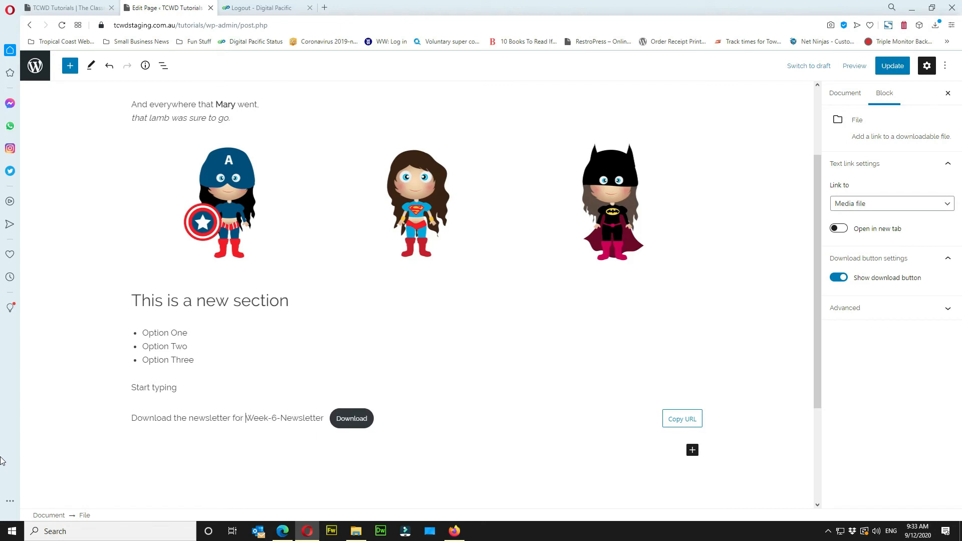
Shorten the file name at the end of the link text to "Week 6", removing the hyphens and "Newsletter".
key(Delete)
key(Right)
key(Delete)
key(Delete)
key(Delete)
key(Delete)
key(Delete)
key(Delete)
key(Delete)
key(Delete)
key(Delete)
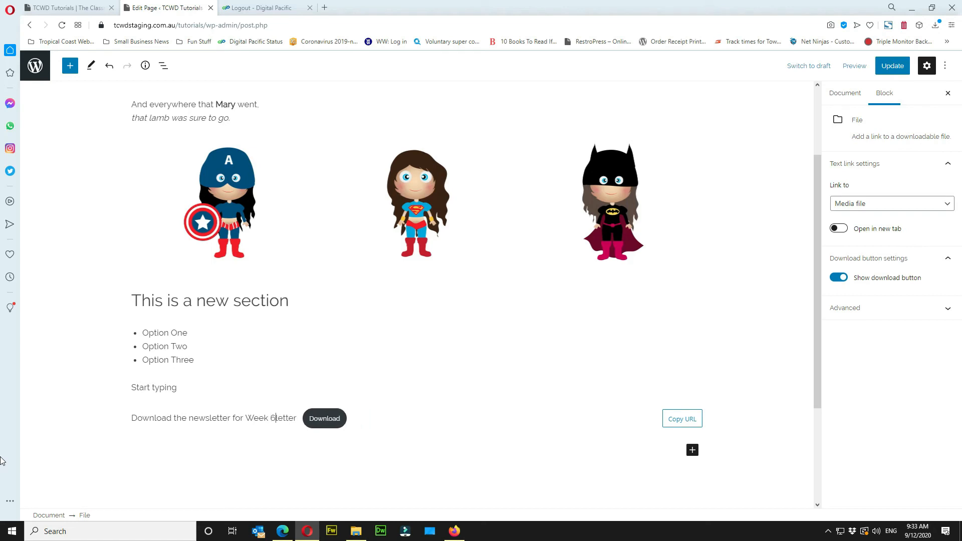
key(Delete)
key(Delete)
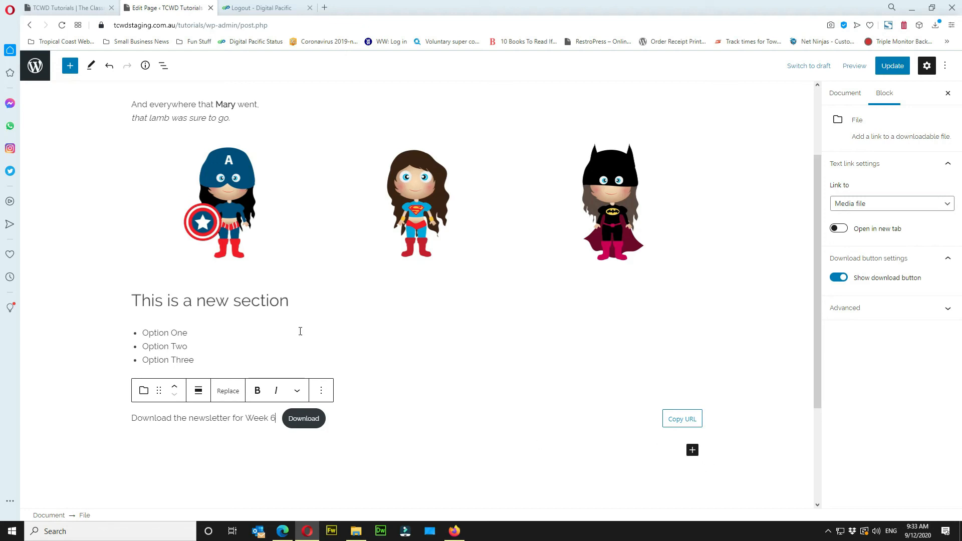
Add a Buttons block below the file download and label its button "Click here to go to Google".
click(692, 451)
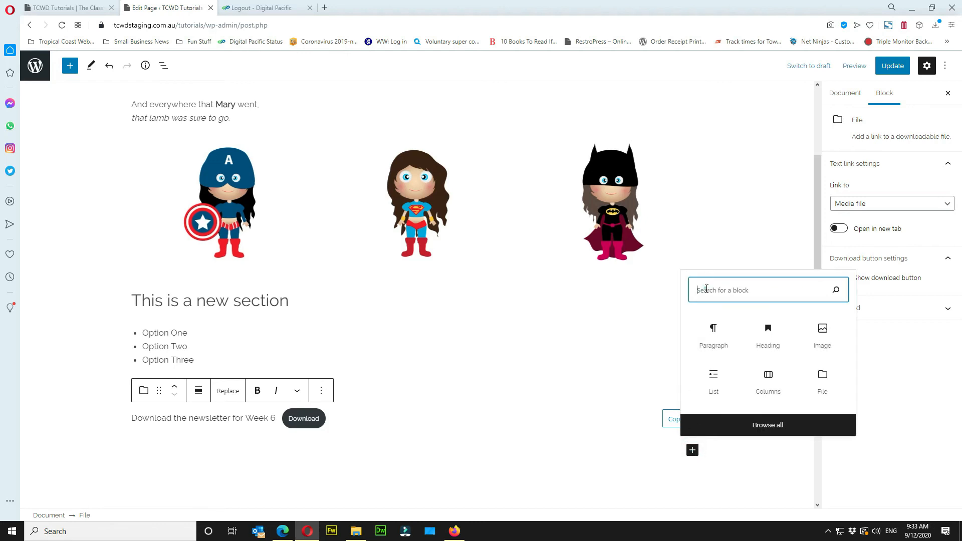
text(bi)
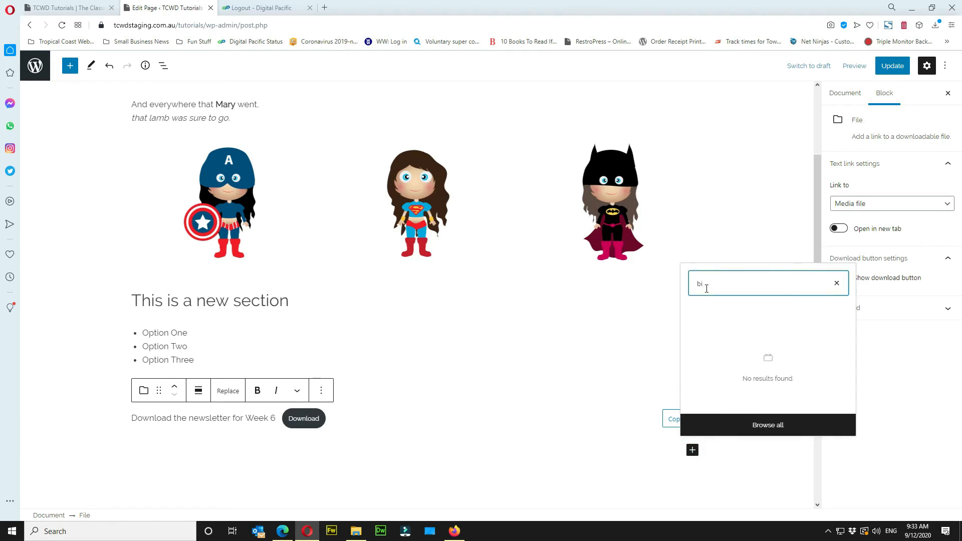
key(BackSpace)
text(utton)
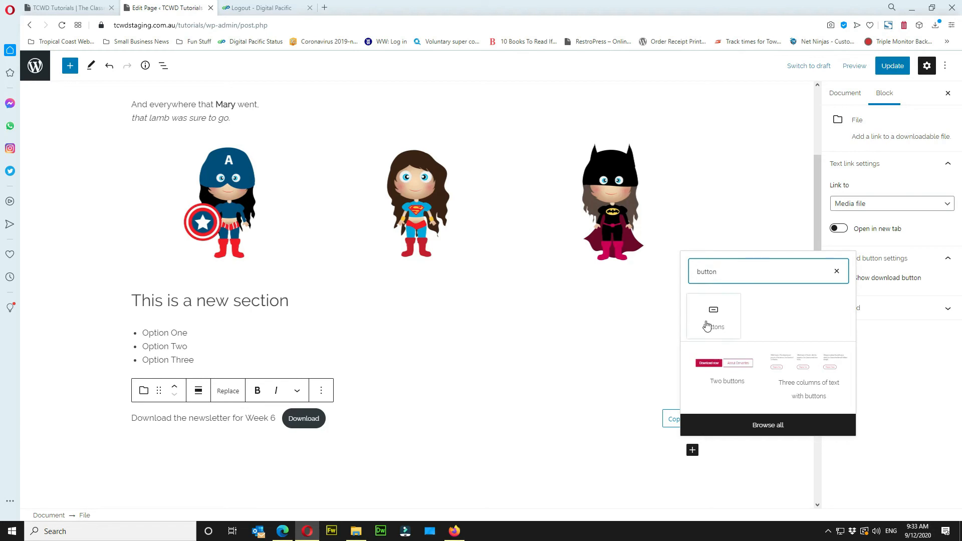
click(716, 327)
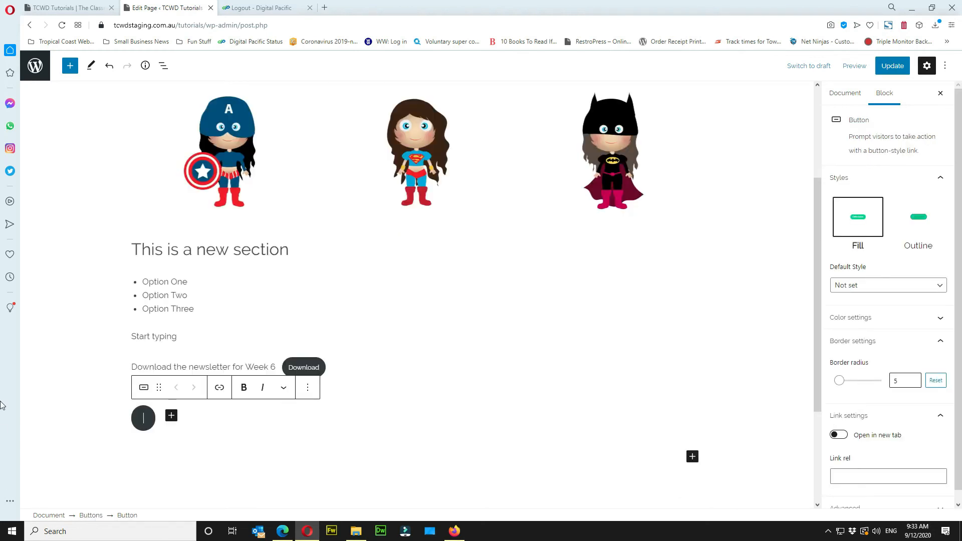
text(Click here to go to Google)
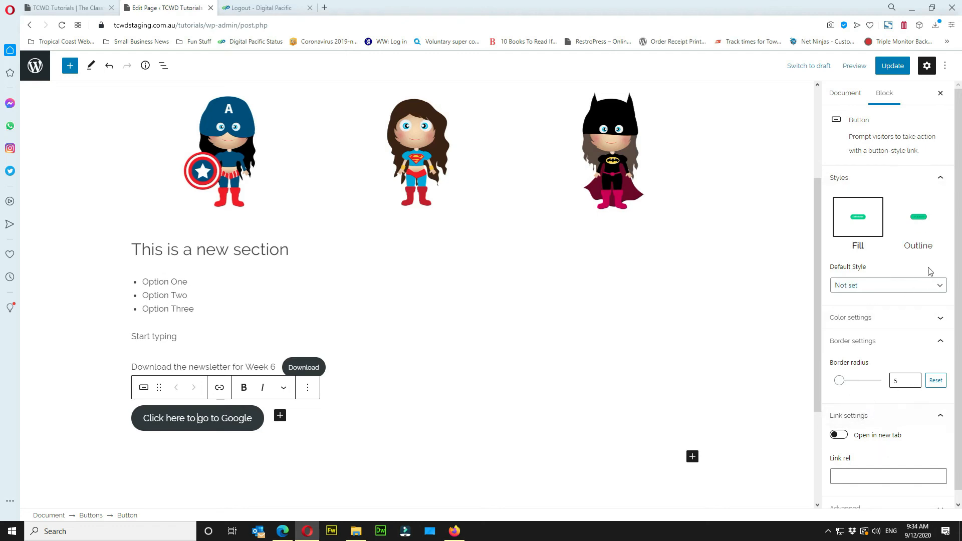
Style the Google button as Outline with a border radius of 0 and red text color.
click(913, 221)
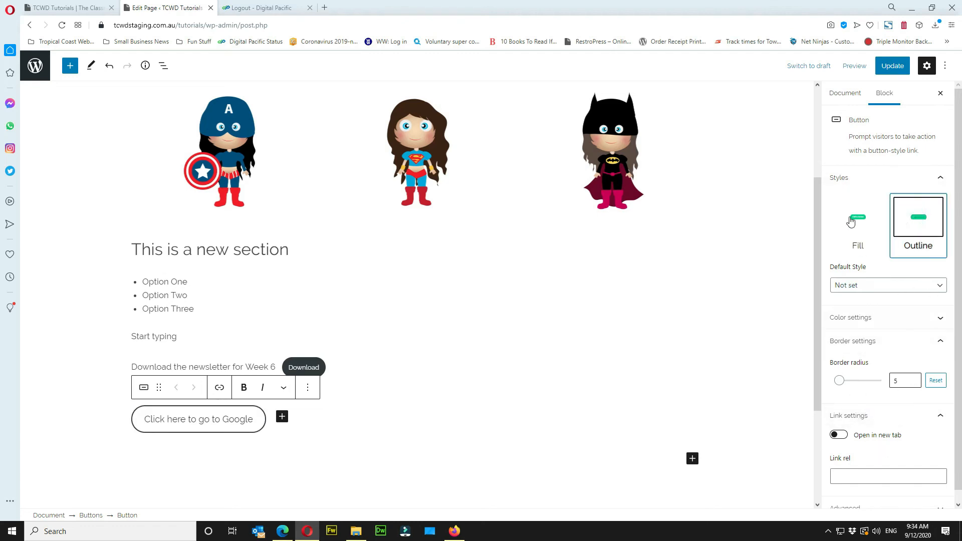
click(836, 380)
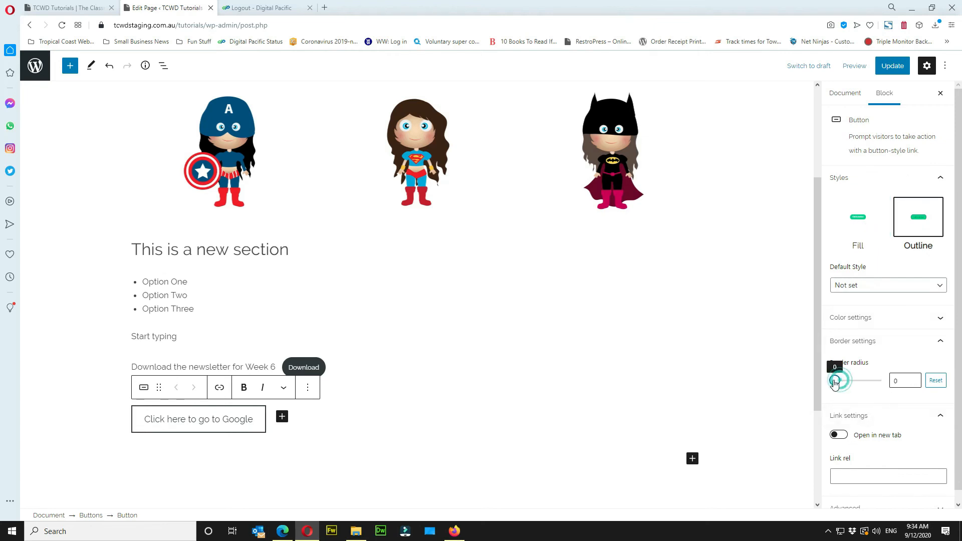
click(871, 317)
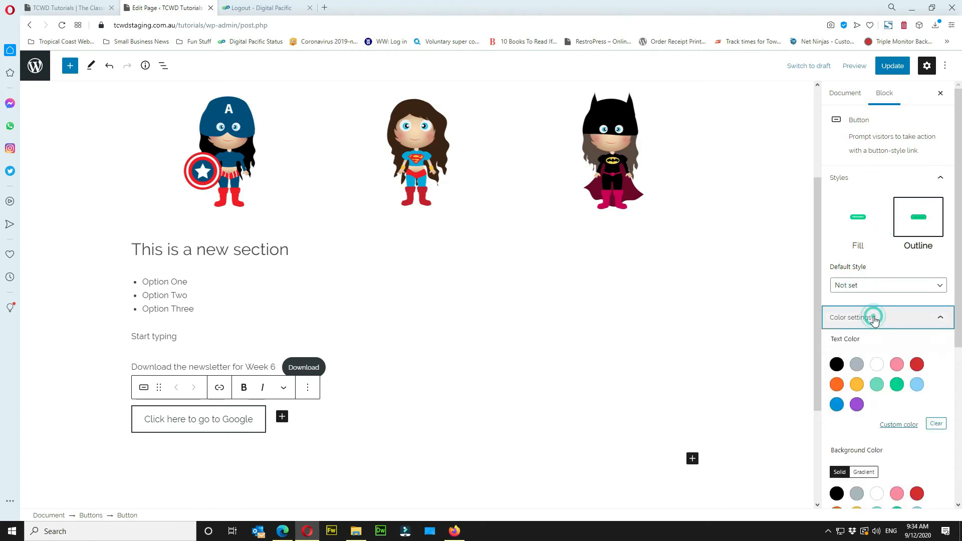
click(917, 365)
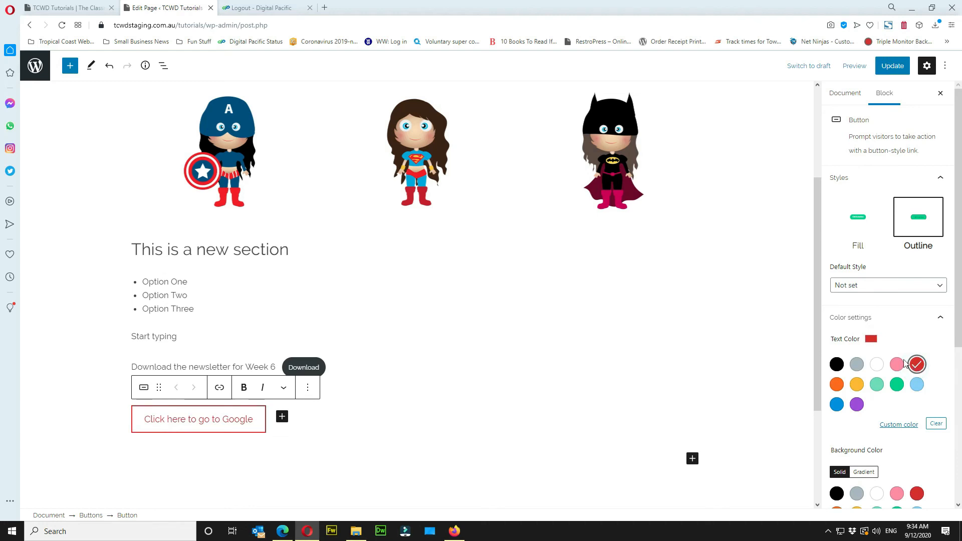
scroll(879, 405, down, 1)
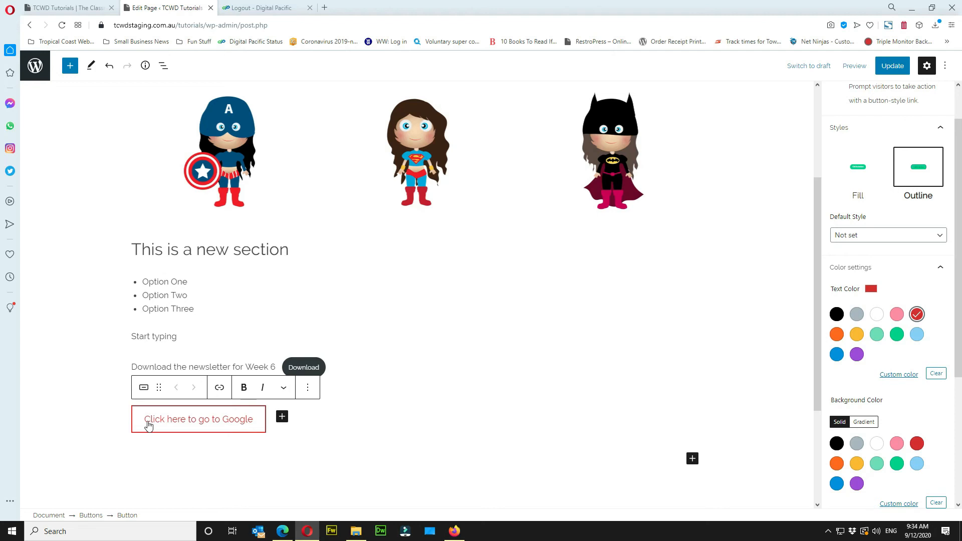
click(219, 389)
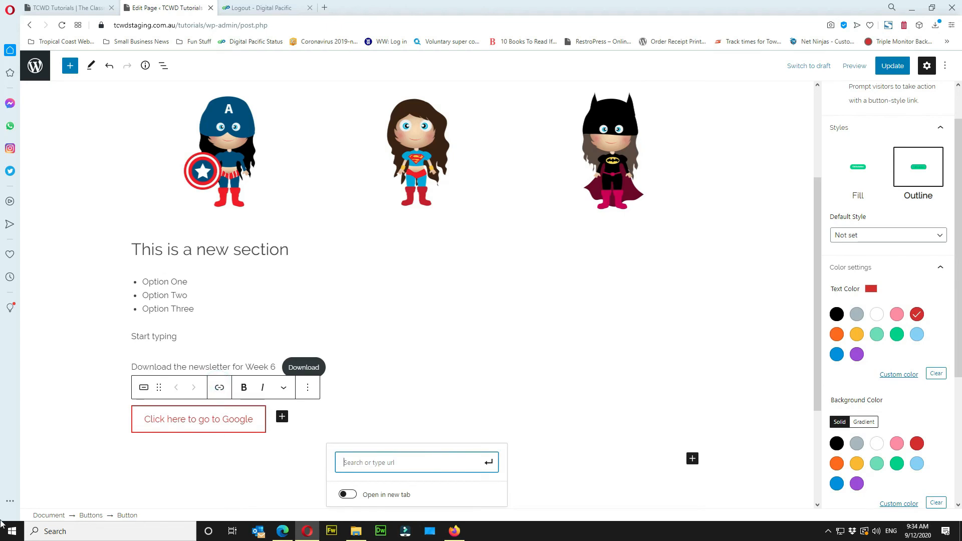
text(www.google.com)
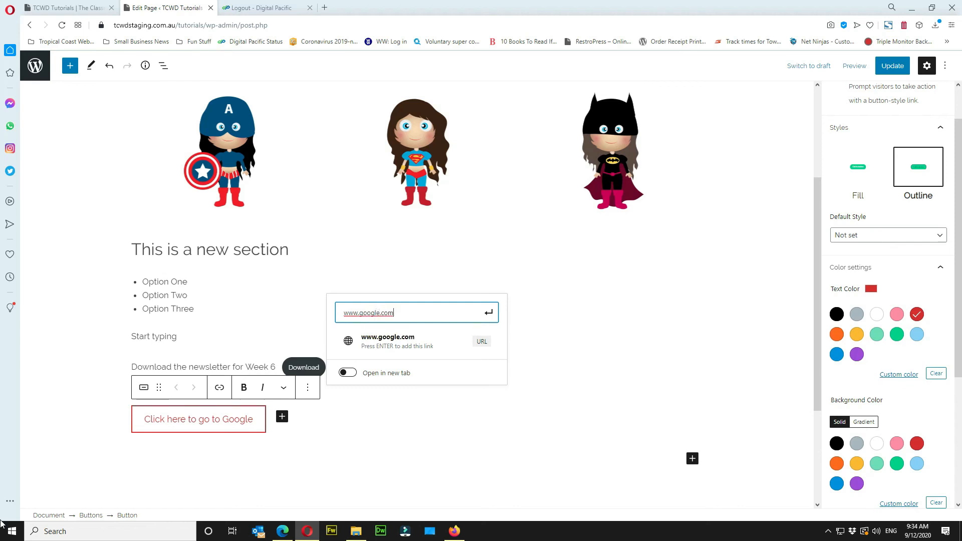
drag(403, 311, 308, 313)
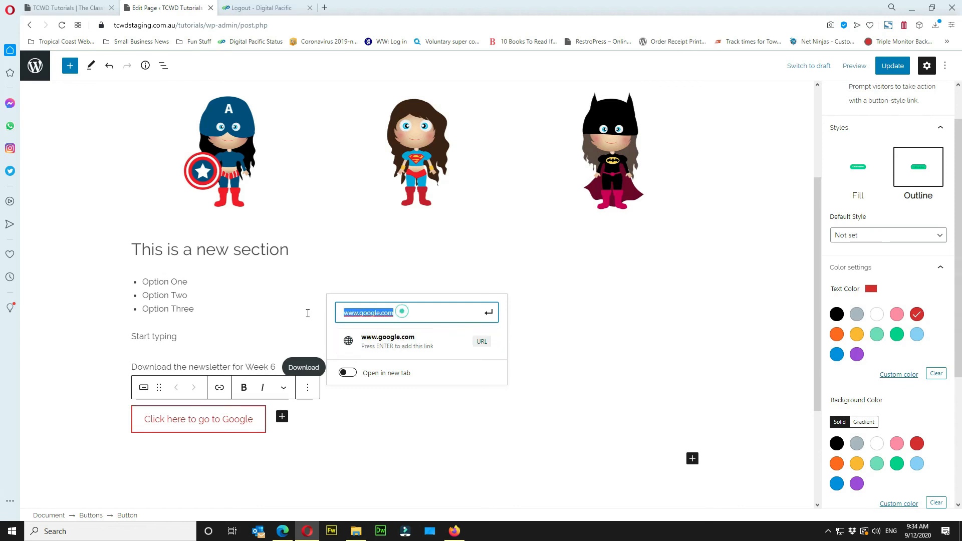
key(BackSpace)
text(home)
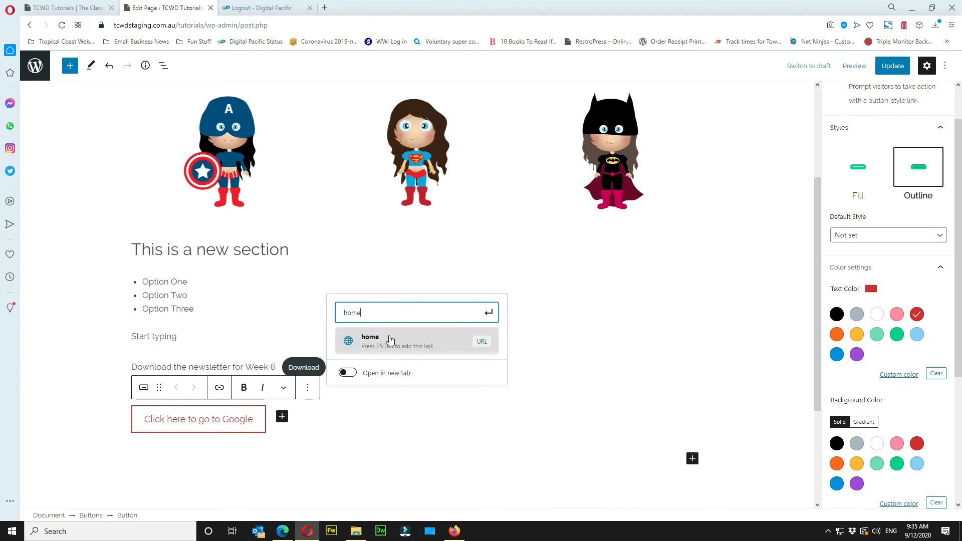
double_click(384, 316)
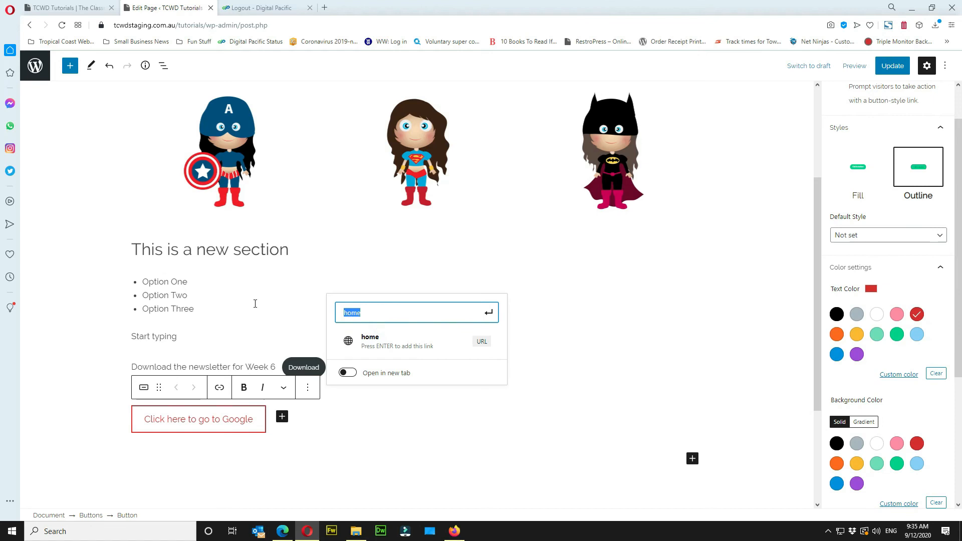
text(www.google.com)
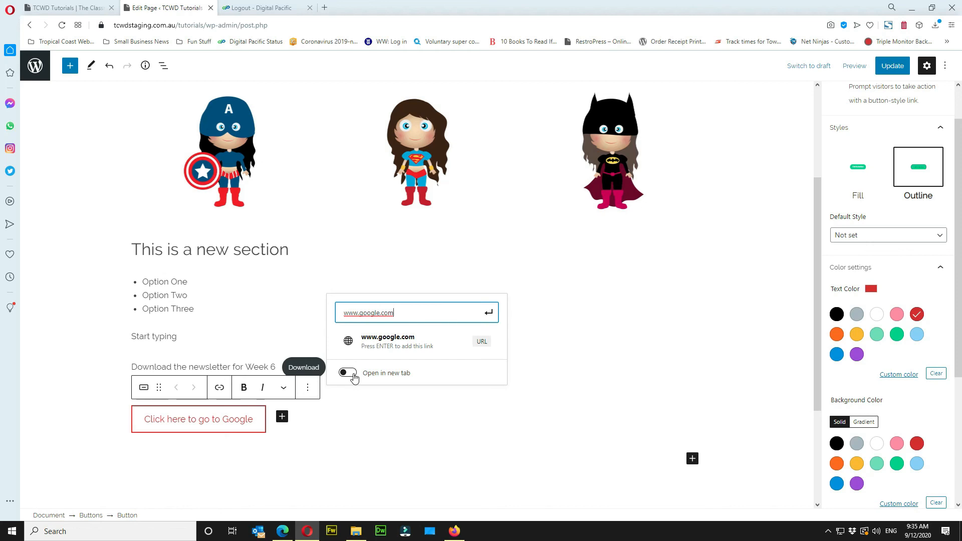
Apply the Google button's link with opening in a new tab enabled, and update the page.
click(353, 376)
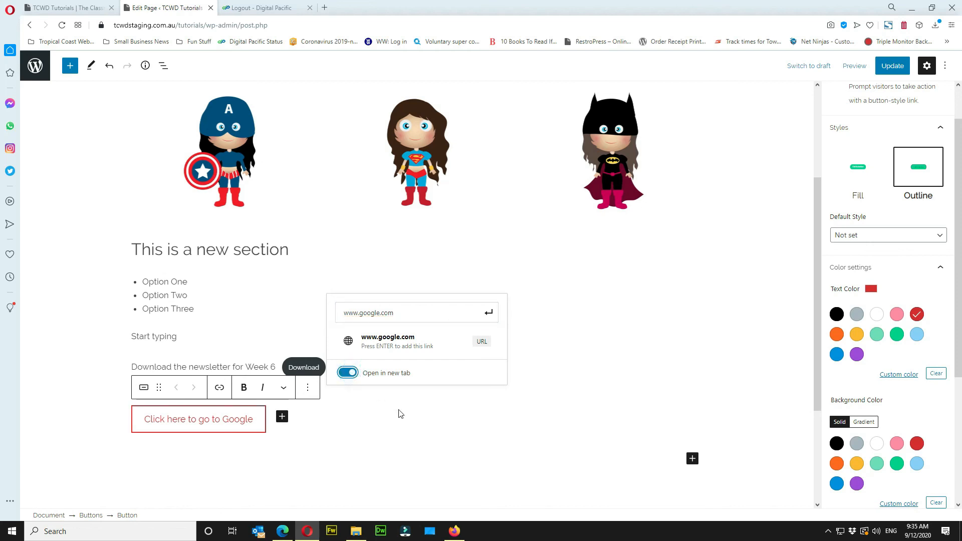
click(489, 315)
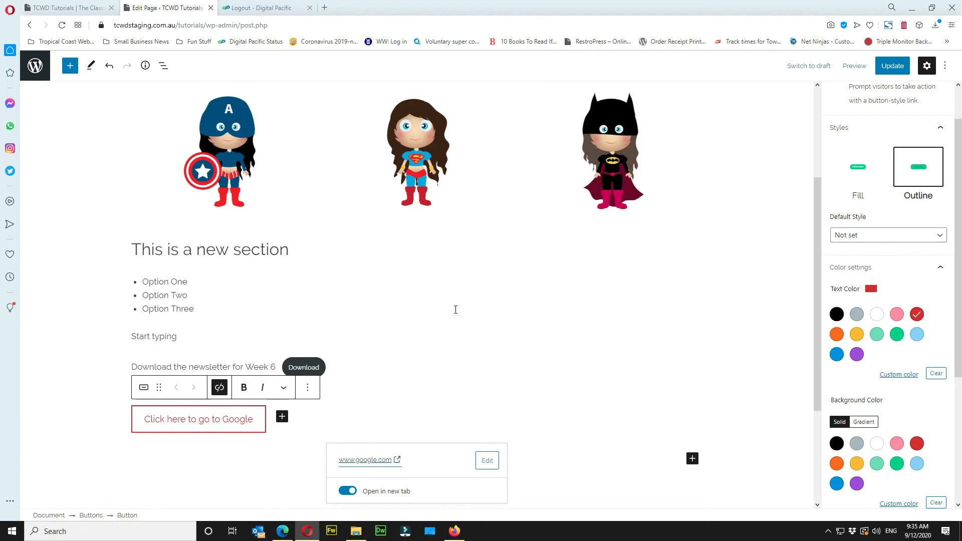
scroll(443, 333, up, 1)
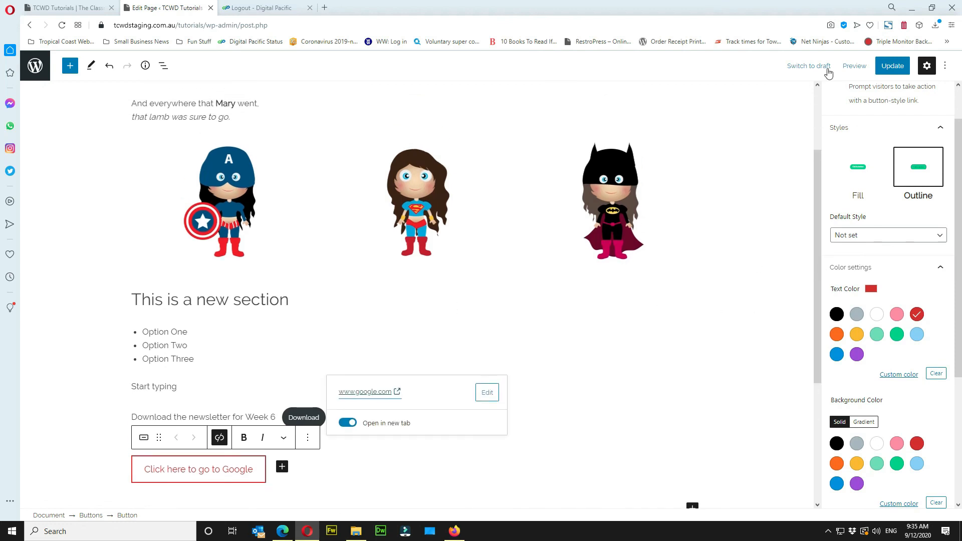
click(894, 70)
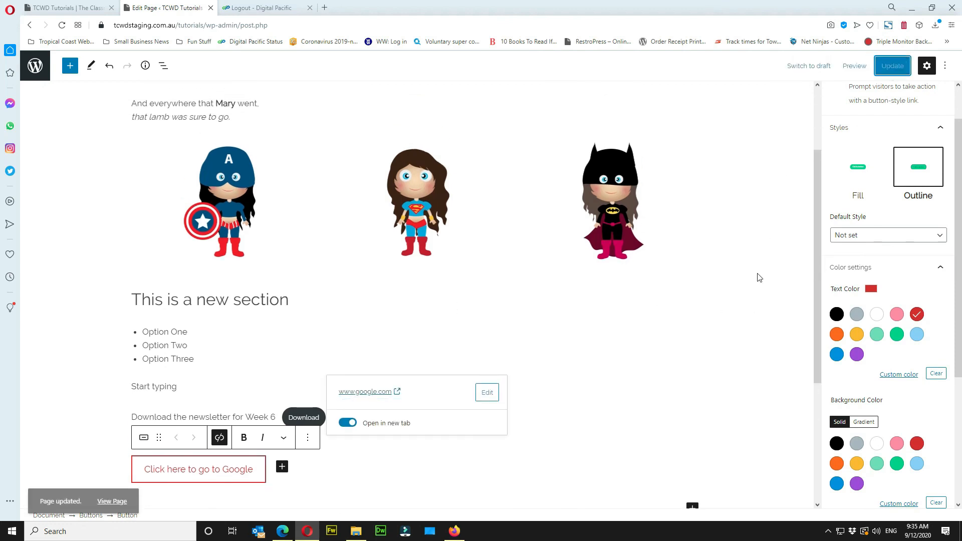
View the published page and check its images, new section, newsletter download and Google button.
click(114, 489)
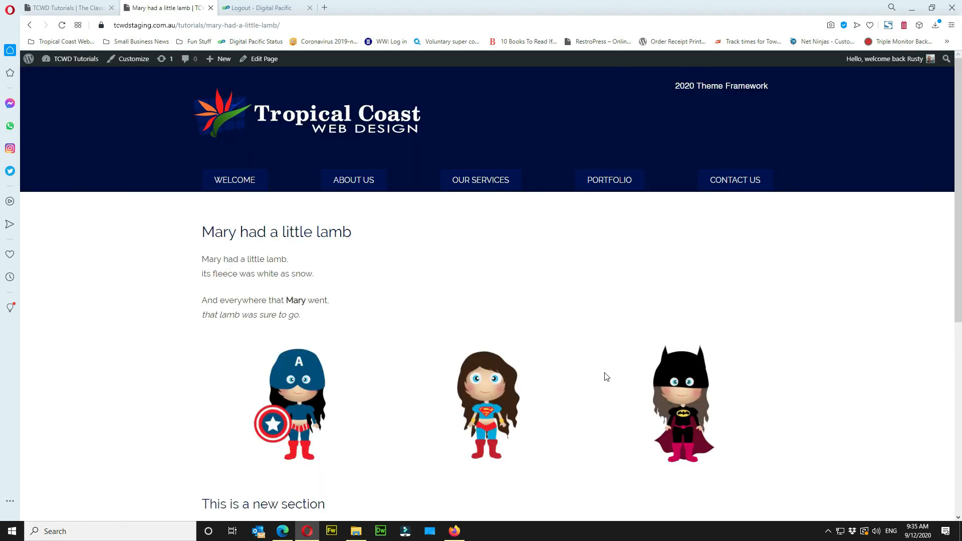
scroll(604, 376, down, 1)
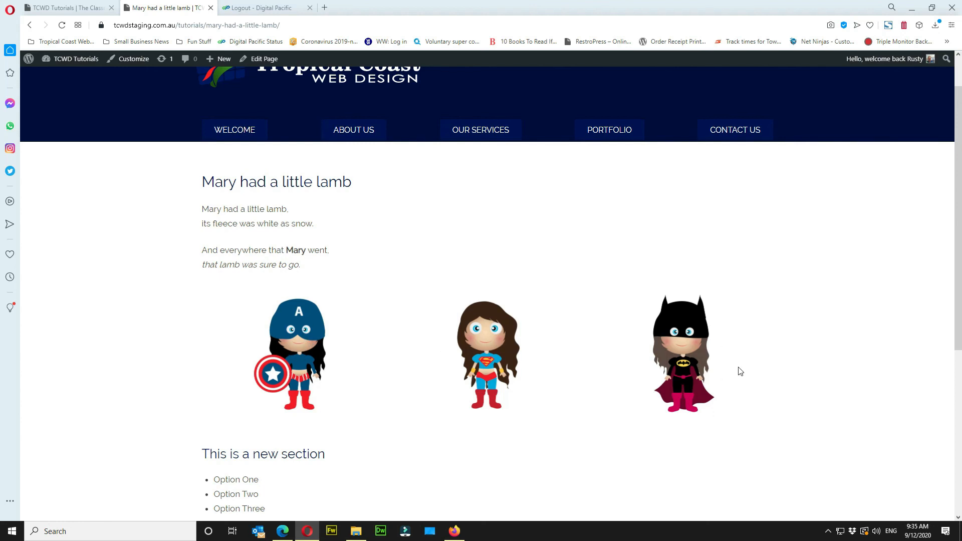
scroll(741, 371, down, 3)
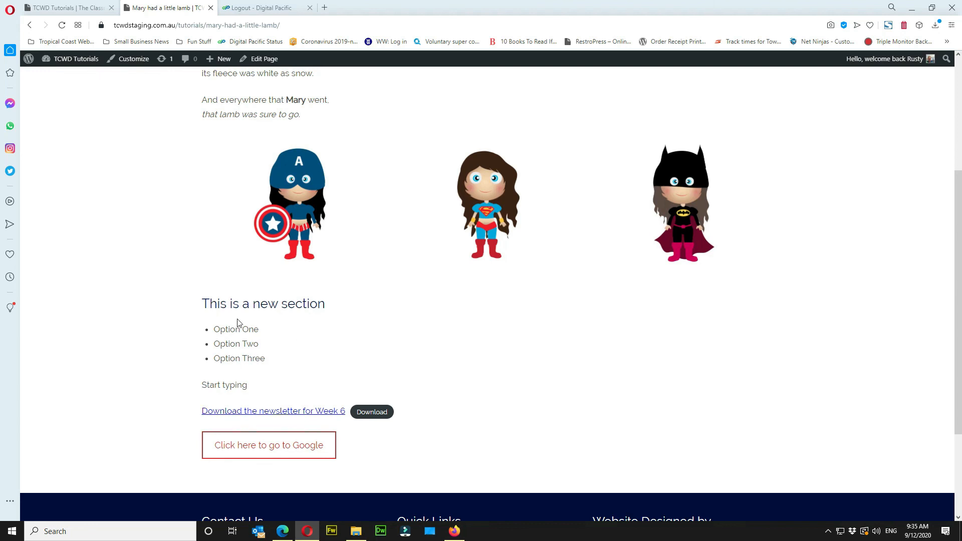
triple_click(251, 385)
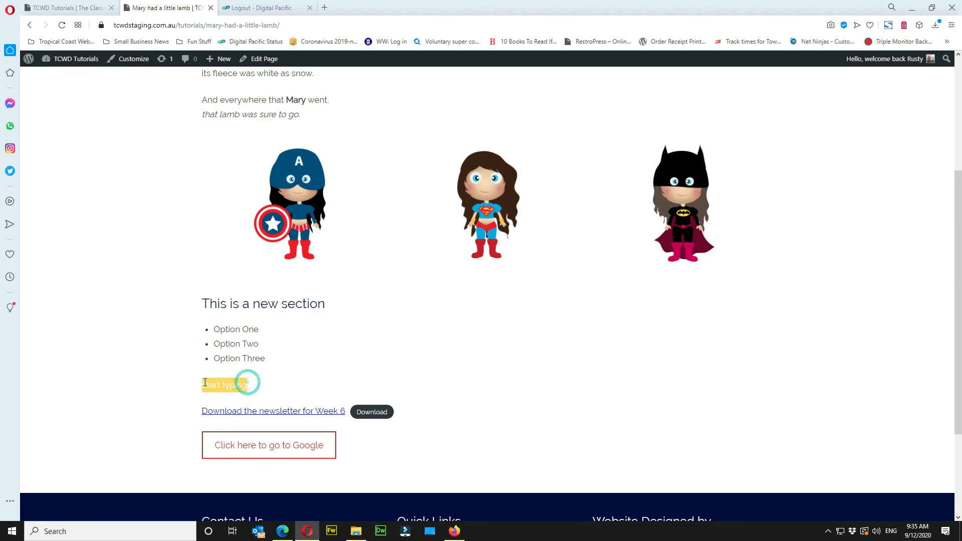
click(434, 411)
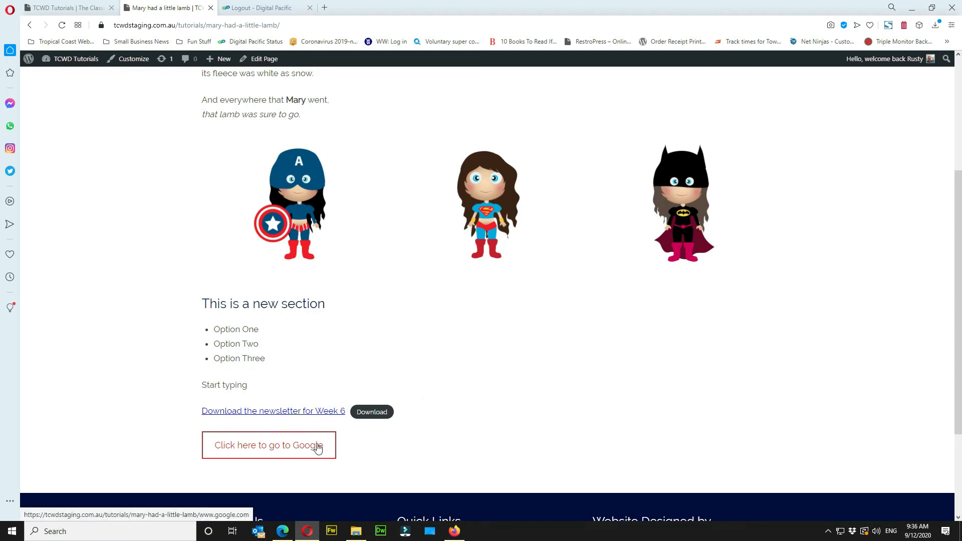
scroll(409, 331, up, 4)
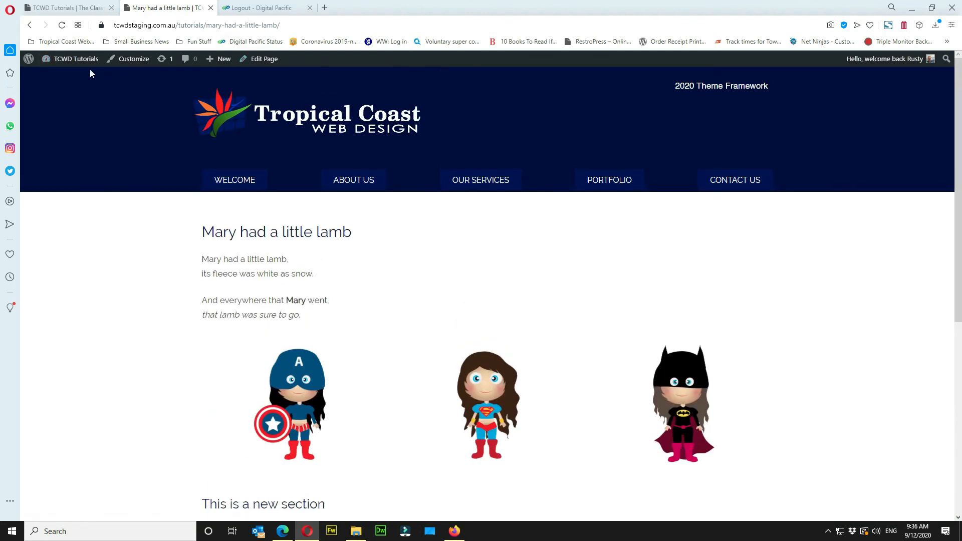
Return to the Dashboard and reopen the "Mary had a little lamb" page for editing from the Pages list.
mouse_move(72, 61)
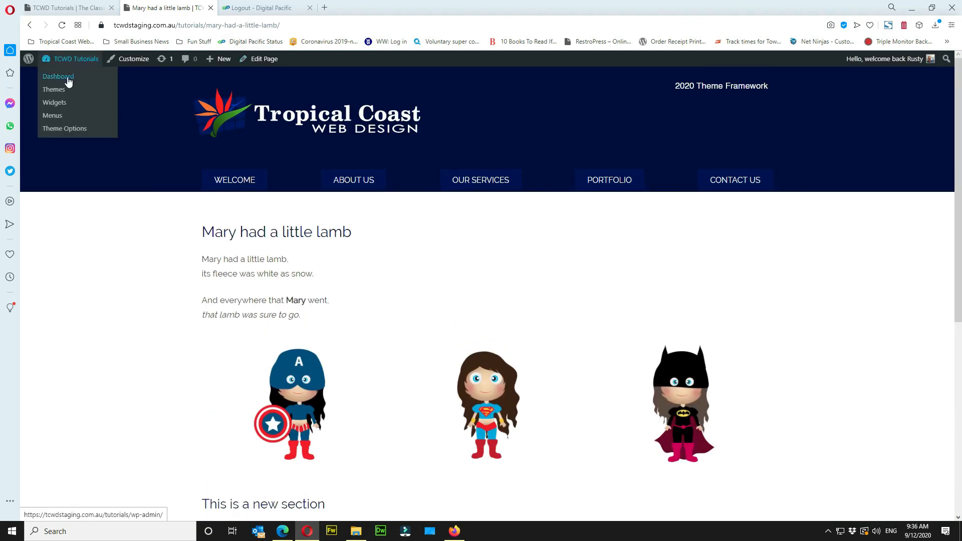
click(68, 81)
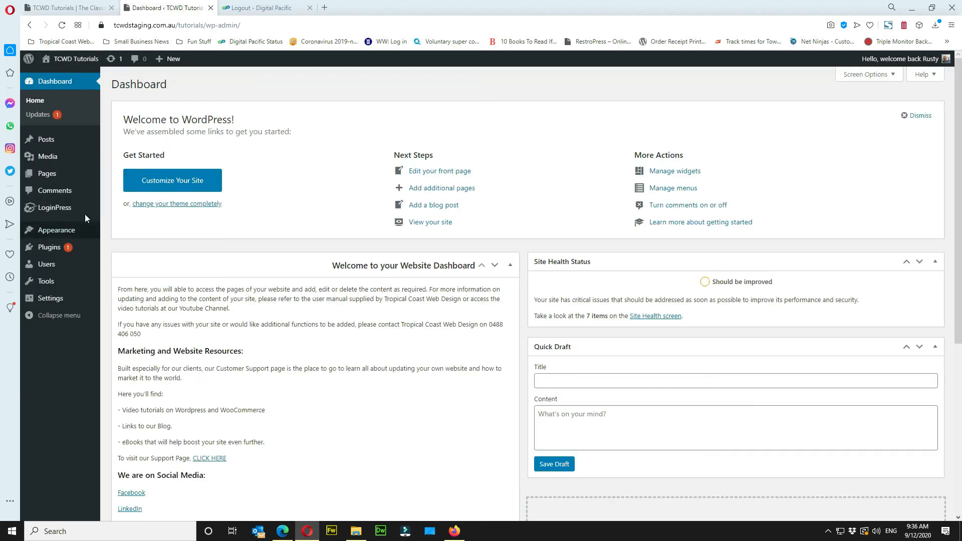
click(52, 175)
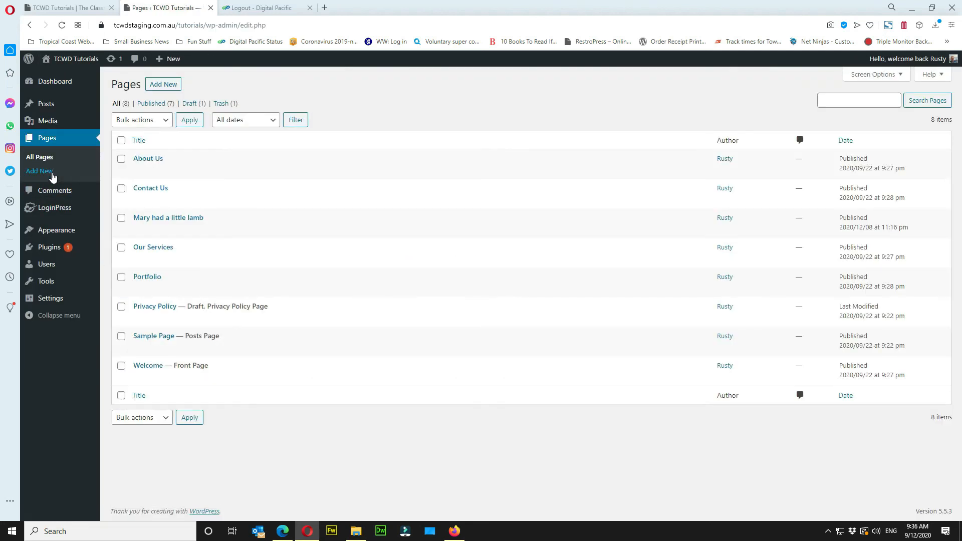
click(160, 218)
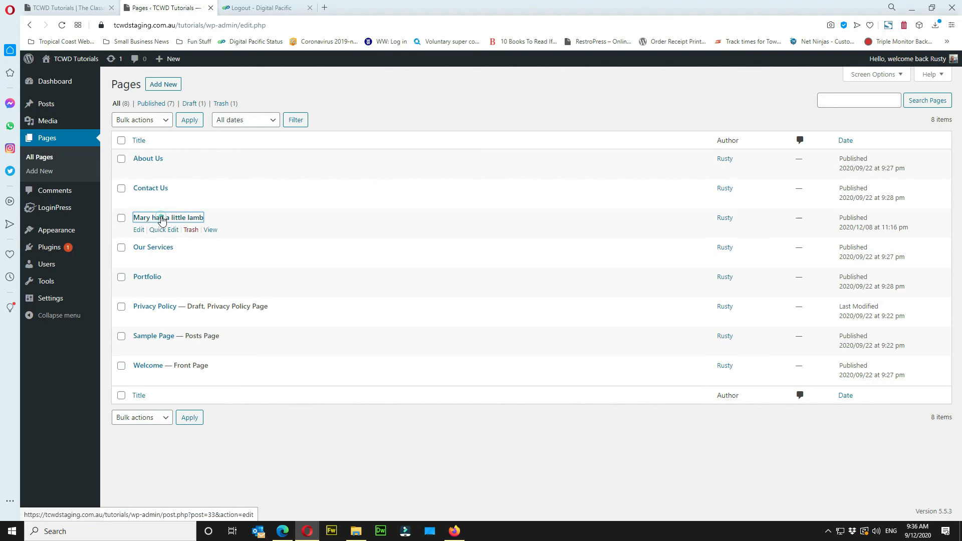
scroll(587, 338, down, 5)
scroll(592, 344, up, 4)
scroll(591, 345, up, 1)
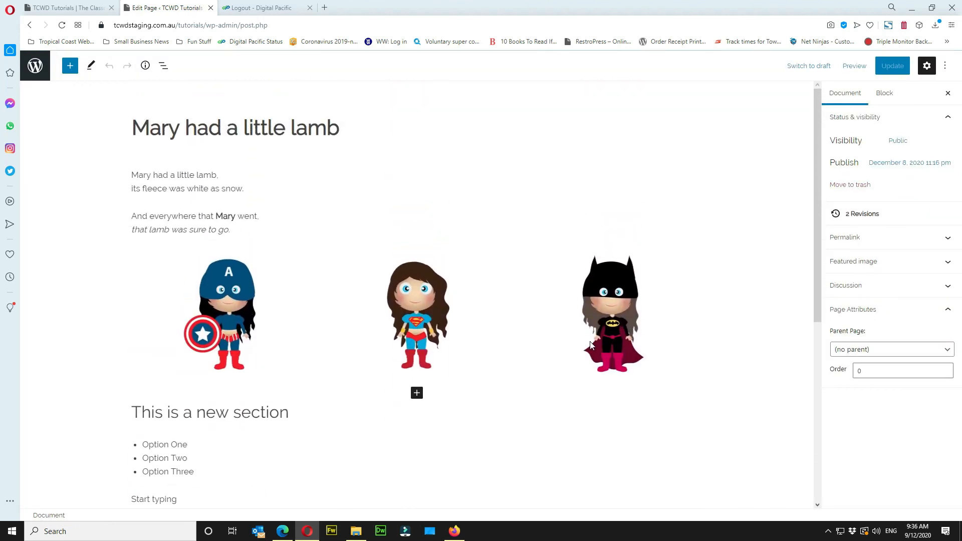
scroll(663, 362, down, 3)
scroll(663, 362, up, 2)
scroll(663, 362, up, 1)
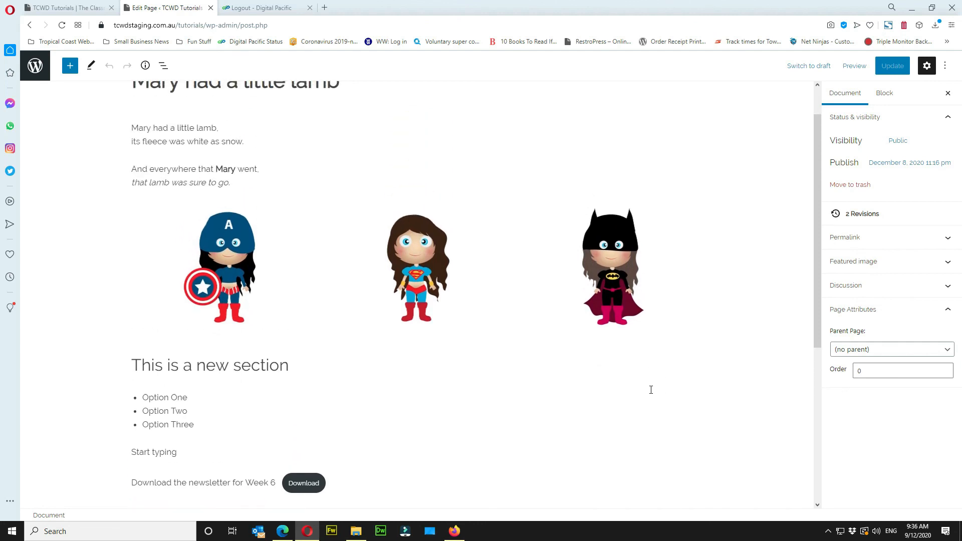